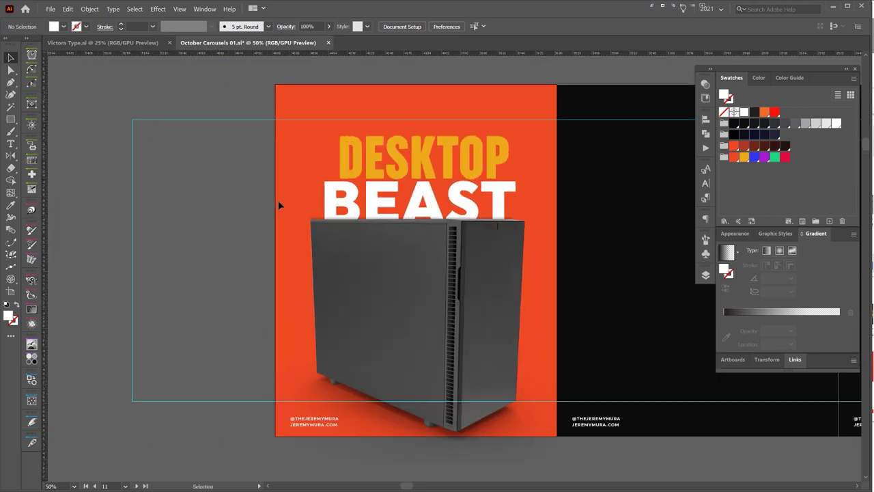
scroll(279, 201, up, 1)
drag(426, 201, 322, 170)
scroll(559, 203, down, 1)
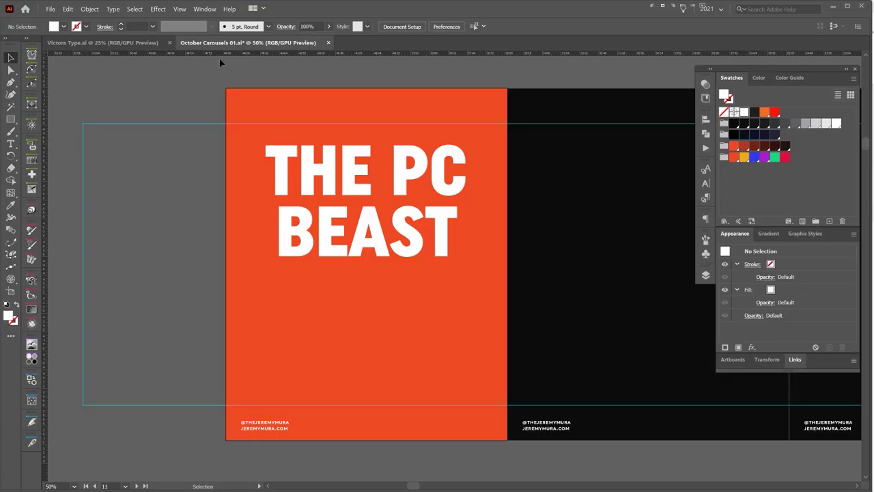
scroll(322, 135, up, 1)
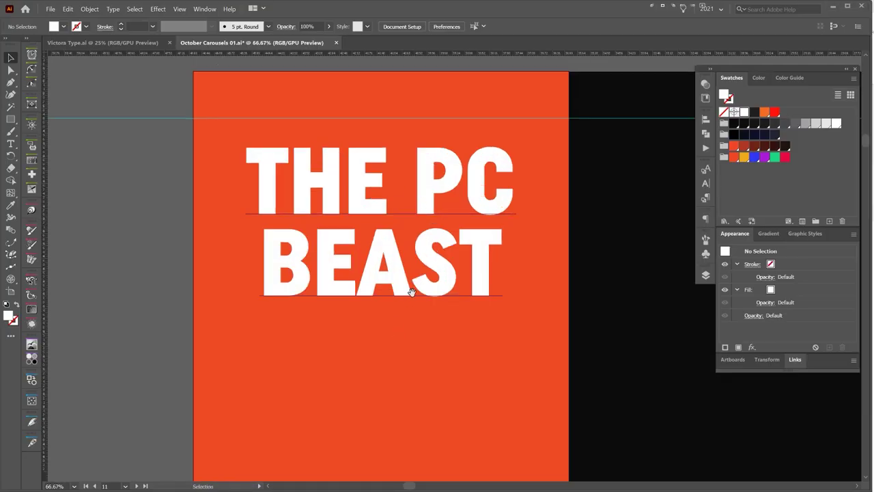
scroll(416, 274, down, 1)
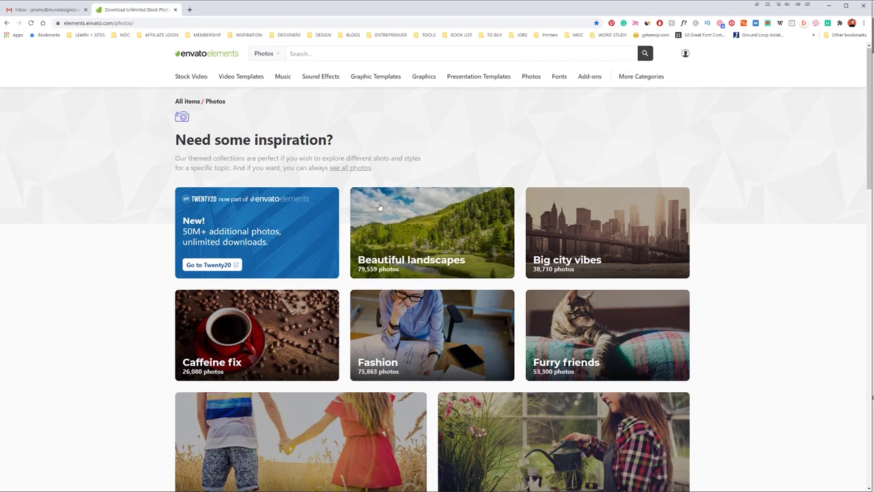
Switch to Envato Elements in the browser, change the search category from Photos to 3D, and search for "desktop".
scroll(386, 205, down, 8)
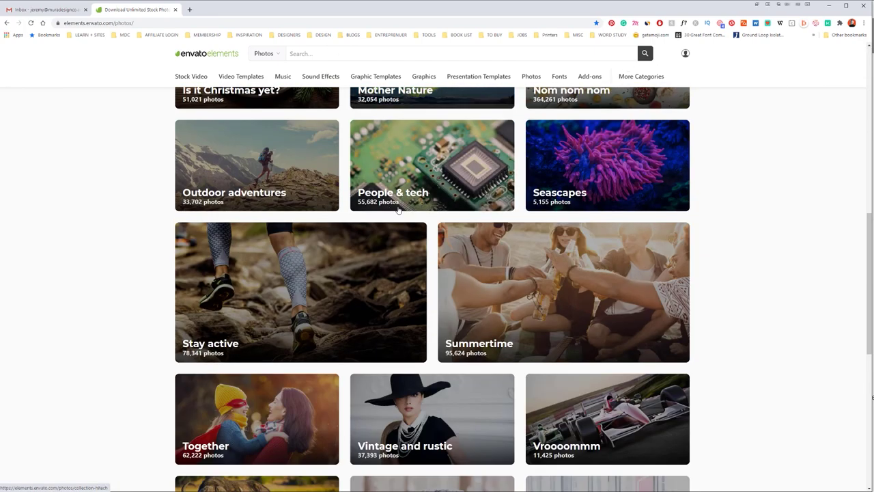
scroll(492, 317, down, 10)
scroll(500, 333, up, 20)
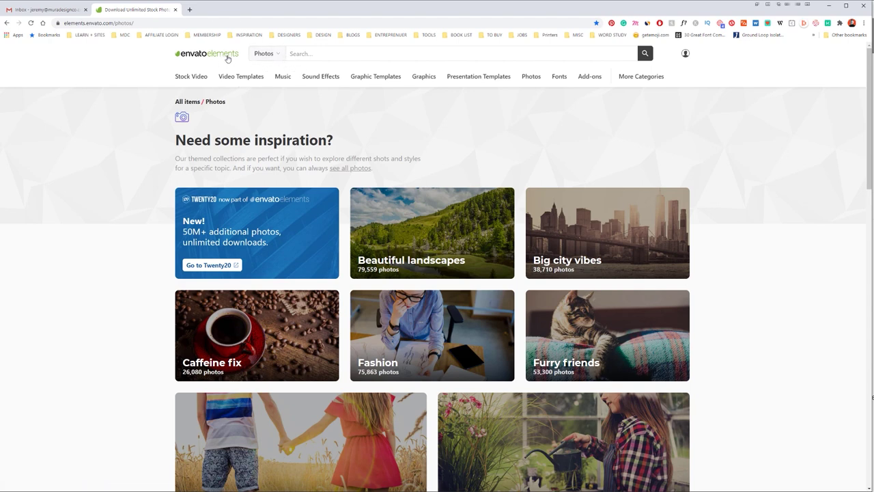
click(271, 56)
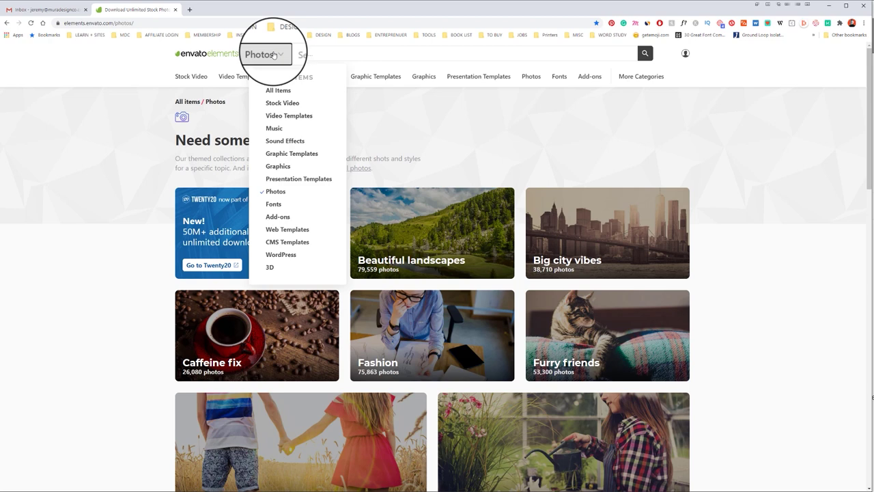
click(269, 268)
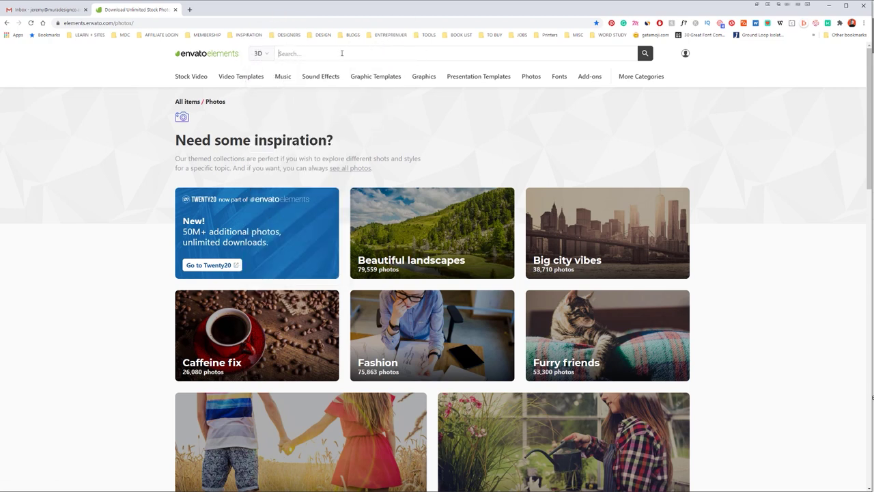
click(342, 53)
text(Desktop)
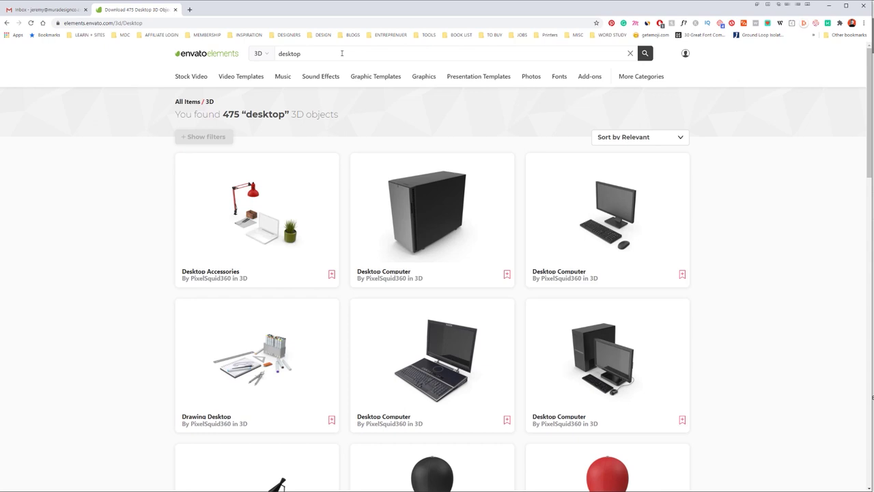
Look through the first page of 3D "desktop" results for a suitable computer model.
scroll(441, 157, down, 1)
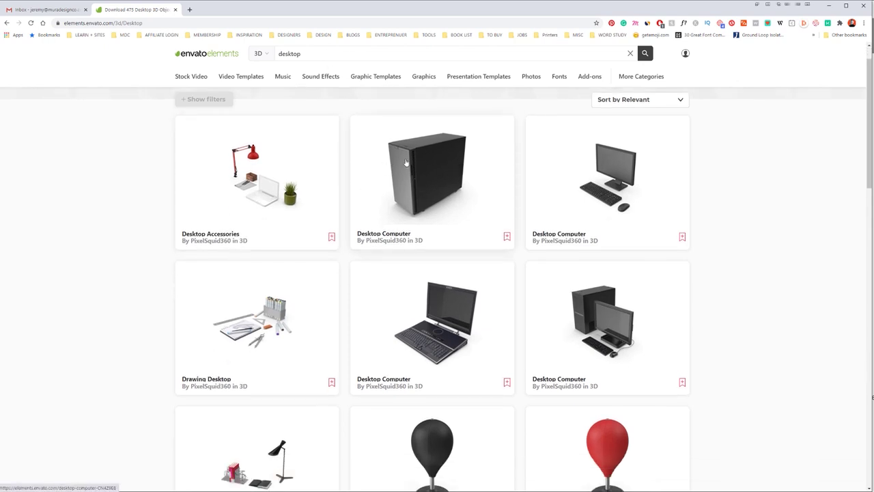
scroll(405, 160, down, 1)
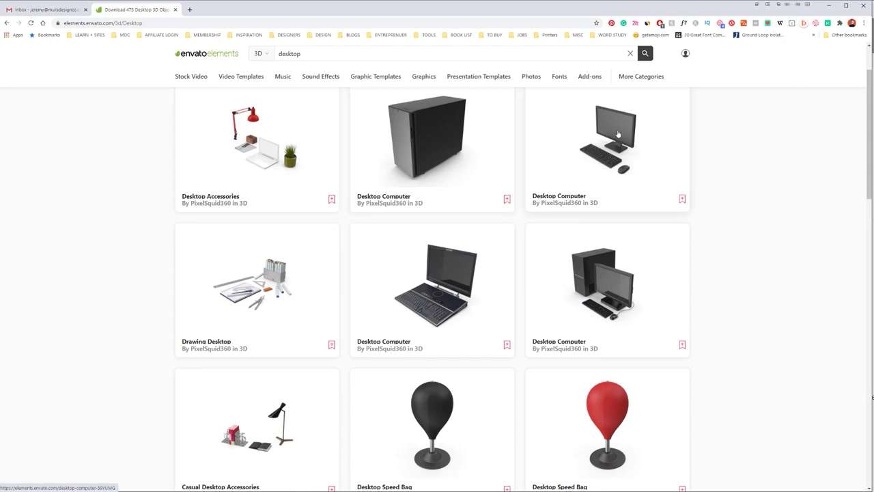
scroll(635, 143, down, 1)
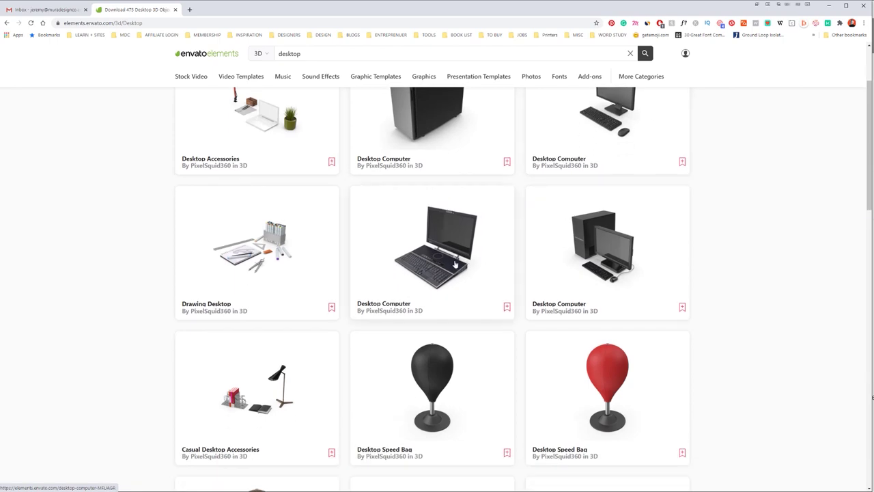
scroll(483, 243, down, 3)
scroll(478, 273, down, 8)
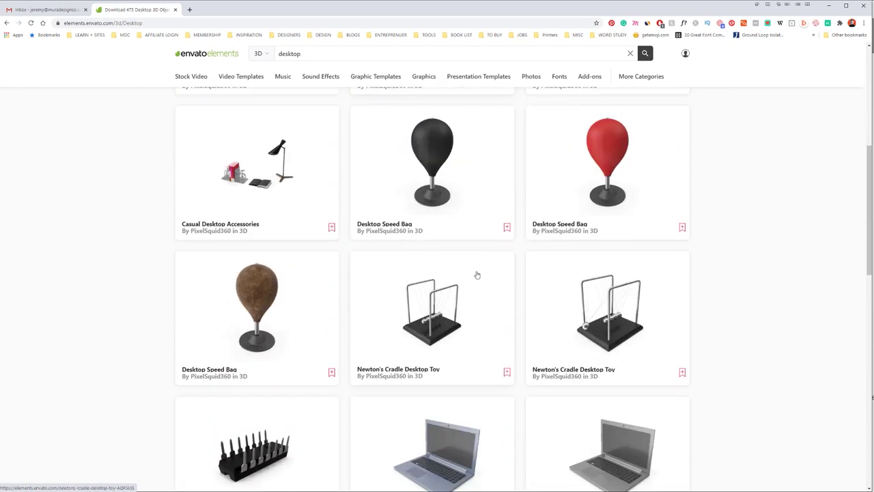
scroll(478, 278, down, 5)
scroll(477, 280, up, 1)
scroll(477, 281, down, 4)
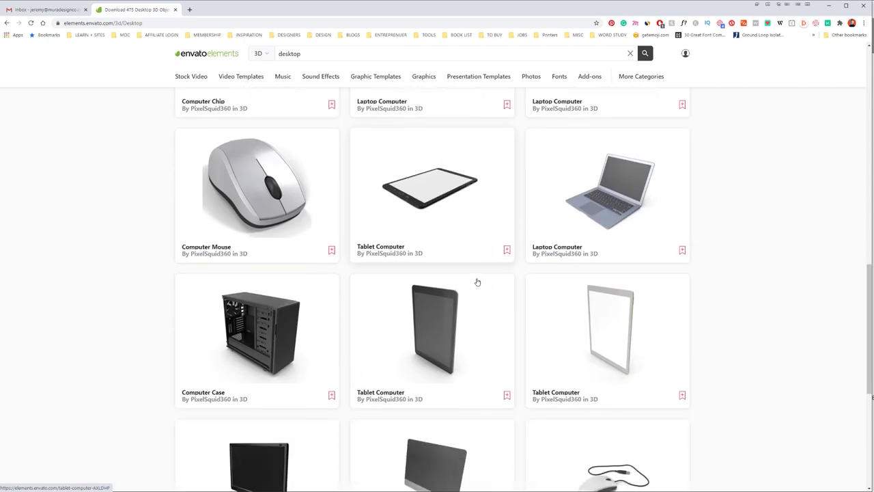
scroll(477, 281, down, 2)
scroll(212, 152, down, 1)
scroll(235, 338, up, 1)
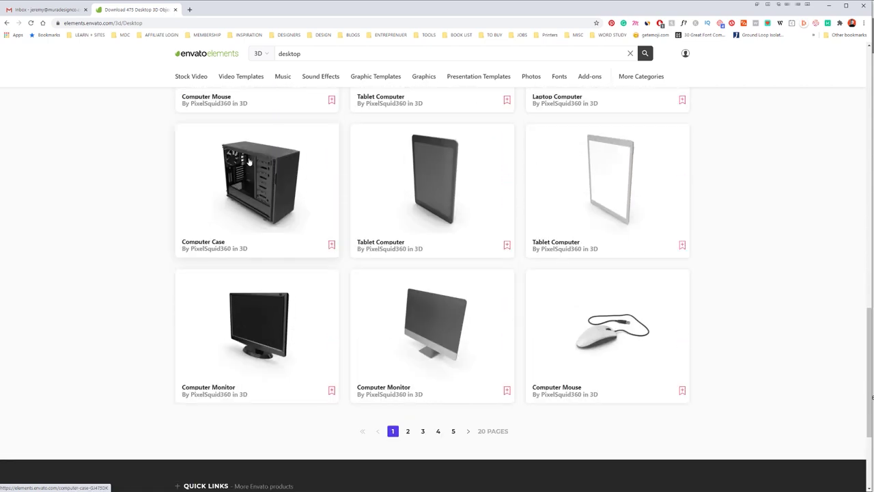
Browse the second and third pages of the 3D "desktop" results for other computer models.
click(407, 431)
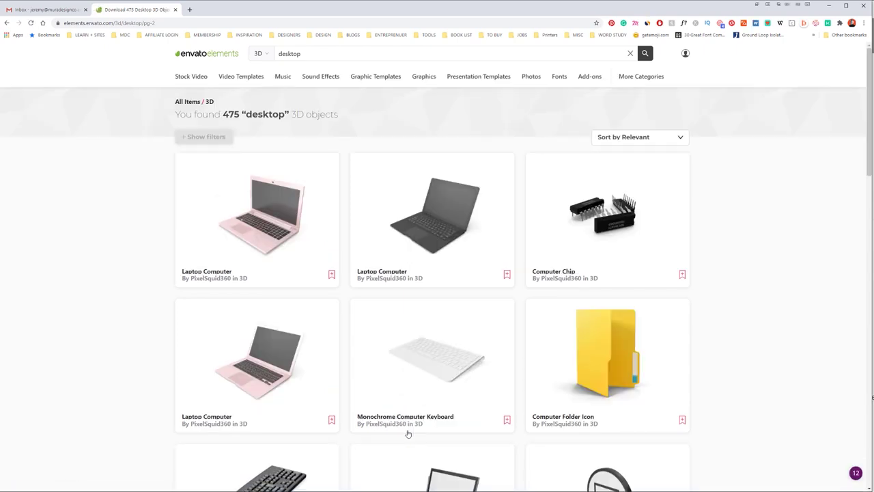
scroll(407, 434, down, 2)
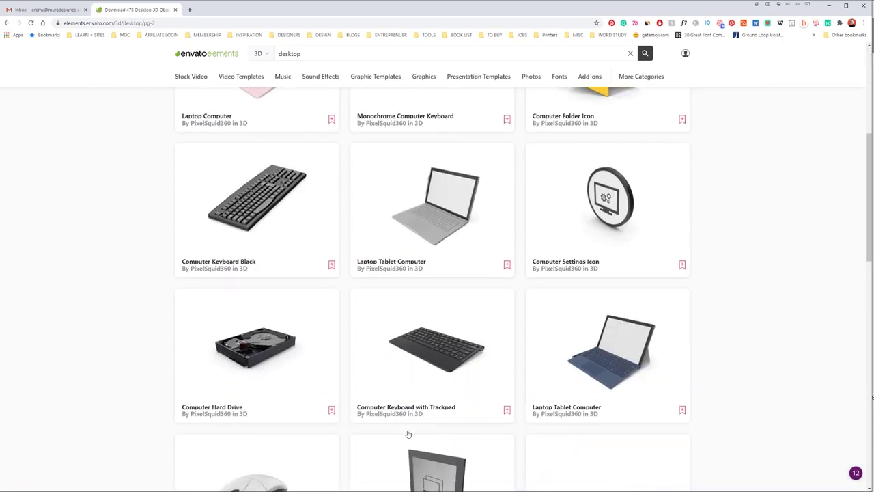
scroll(408, 433, down, 4)
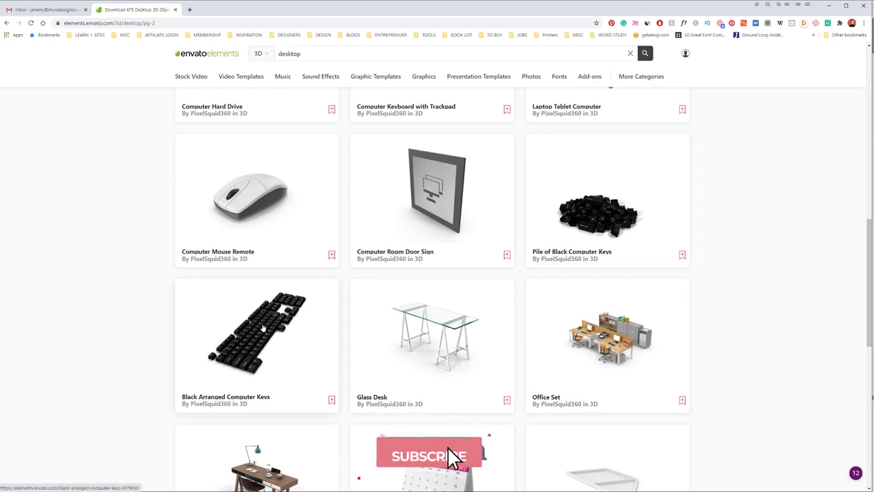
scroll(262, 327, down, 5)
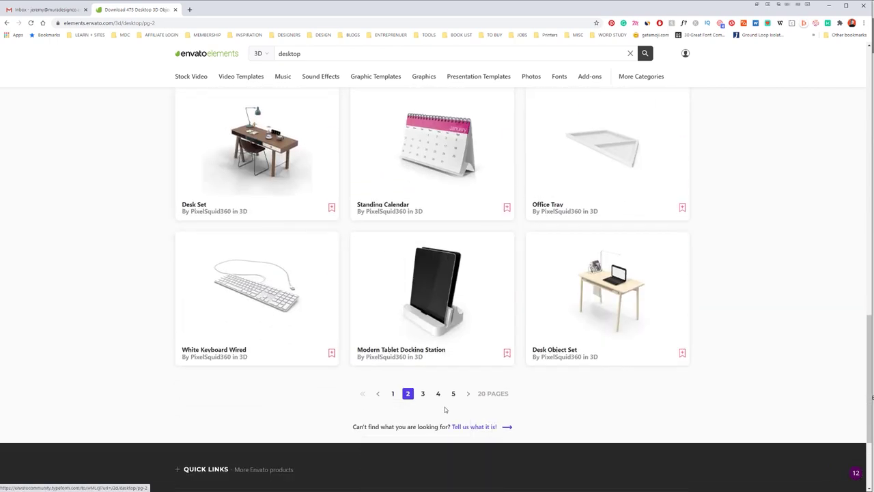
click(423, 393)
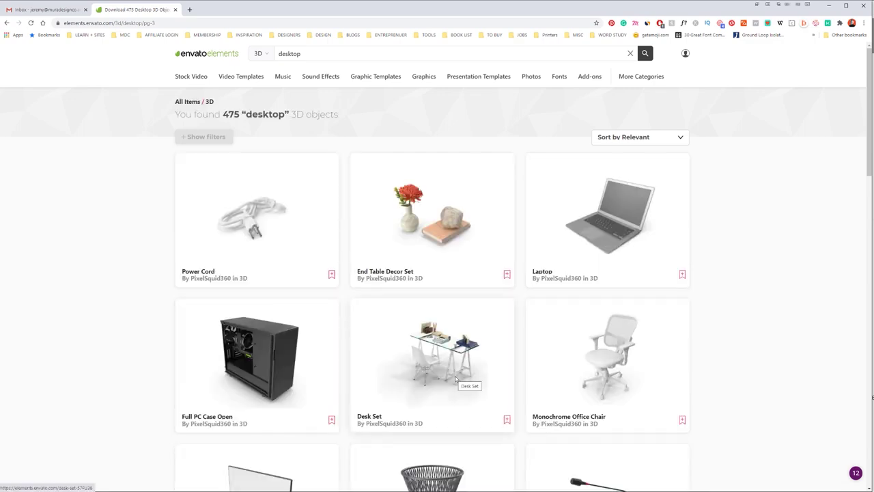
scroll(468, 380, down, 1)
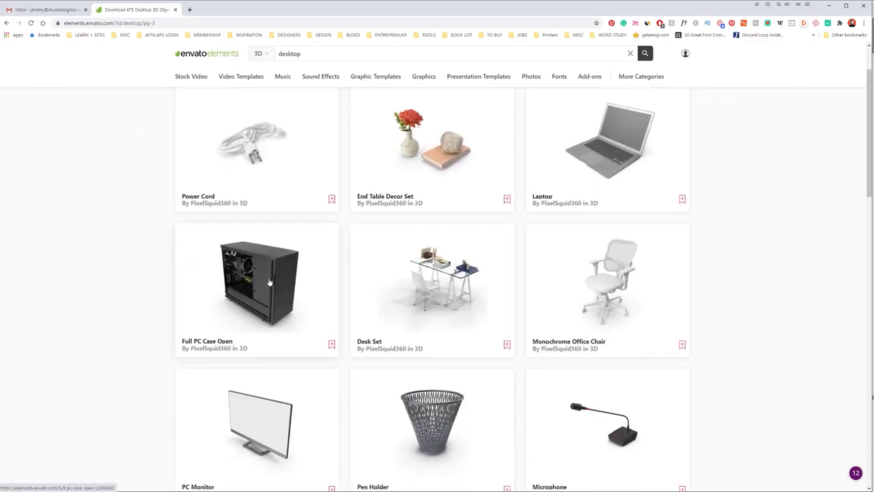
scroll(269, 282, down, 10)
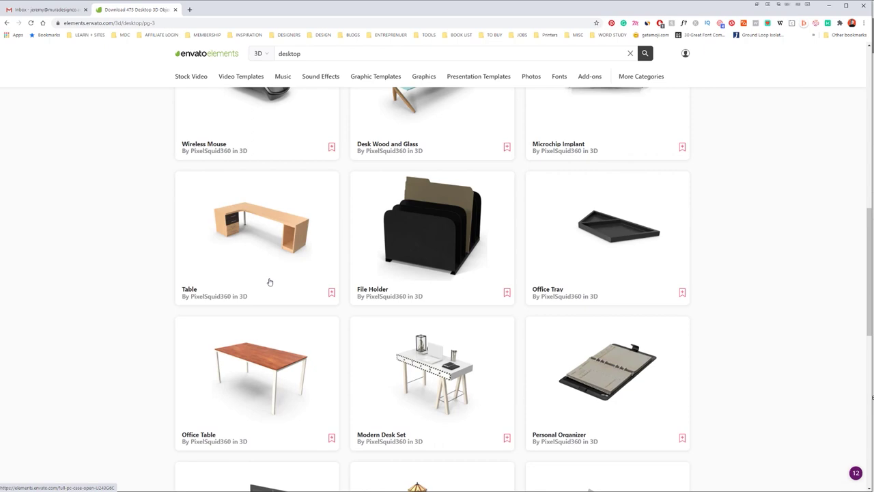
scroll(269, 282, down, 4)
scroll(402, 263, up, 1)
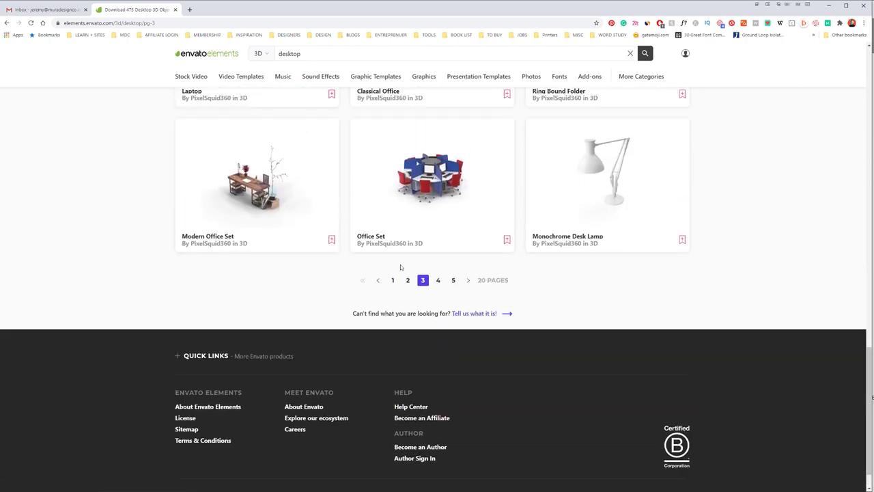
Go back to the first results page, and from there open page 5 and check its 3D objects.
click(394, 280)
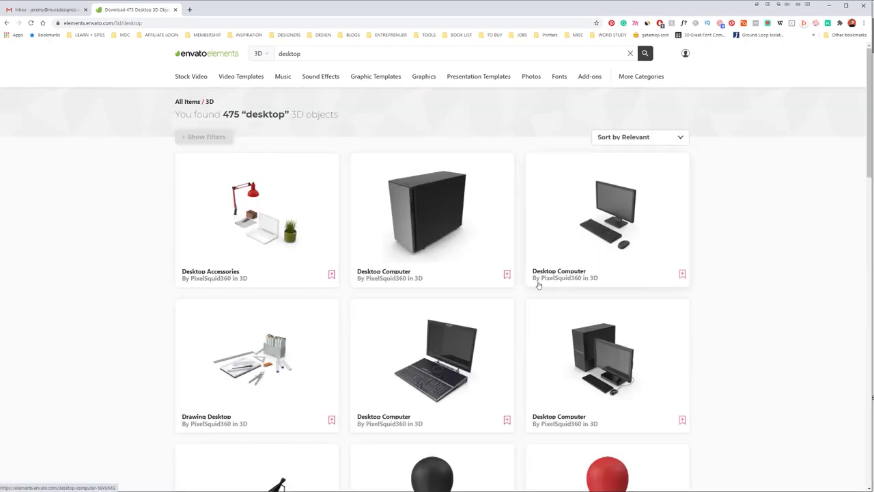
scroll(537, 283, down, 15)
click(453, 263)
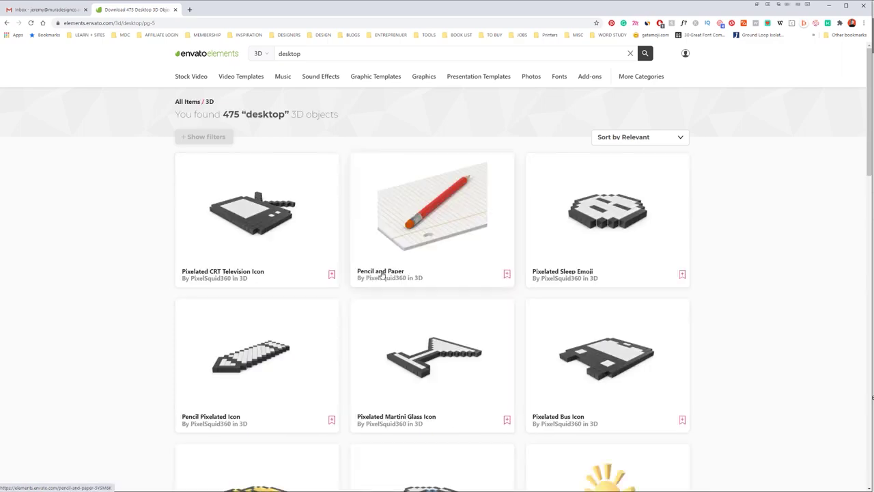
scroll(383, 275, down, 12)
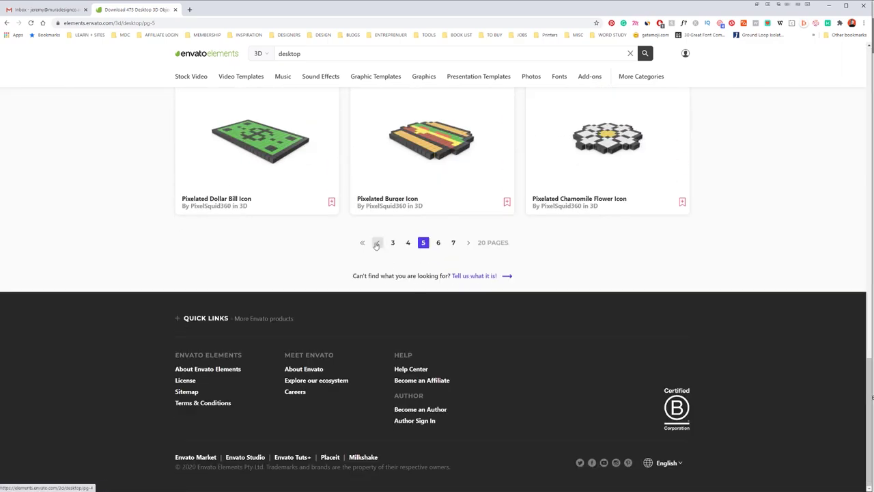
Return to the first results page, open the closed black Desktop Computer tower, and review its item tags and similar 3D objects.
click(363, 242)
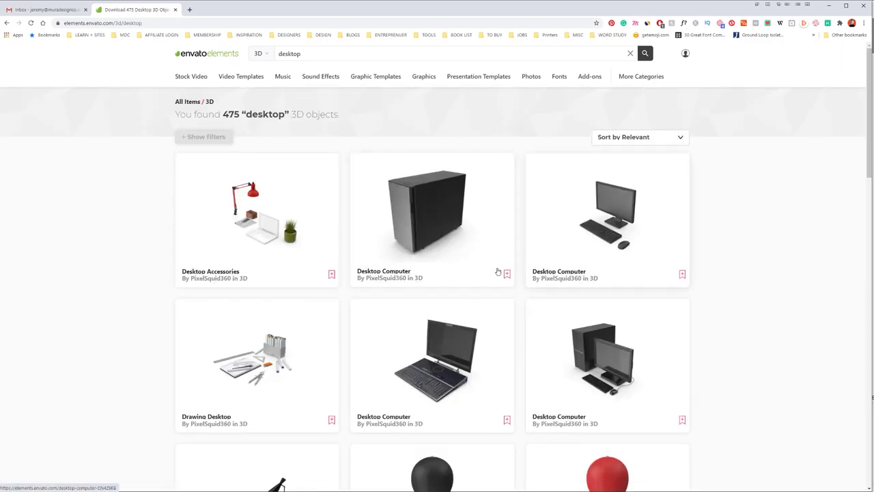
click(470, 227)
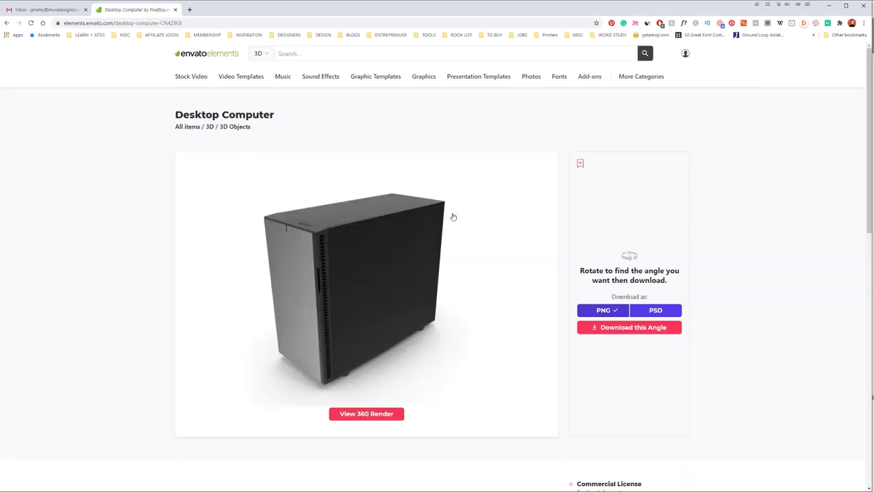
scroll(447, 294, down, 6)
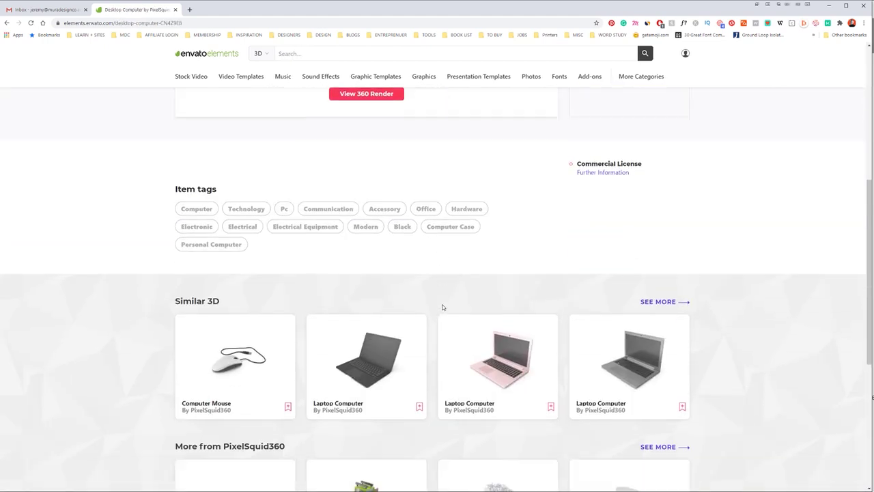
scroll(438, 303, down, 1)
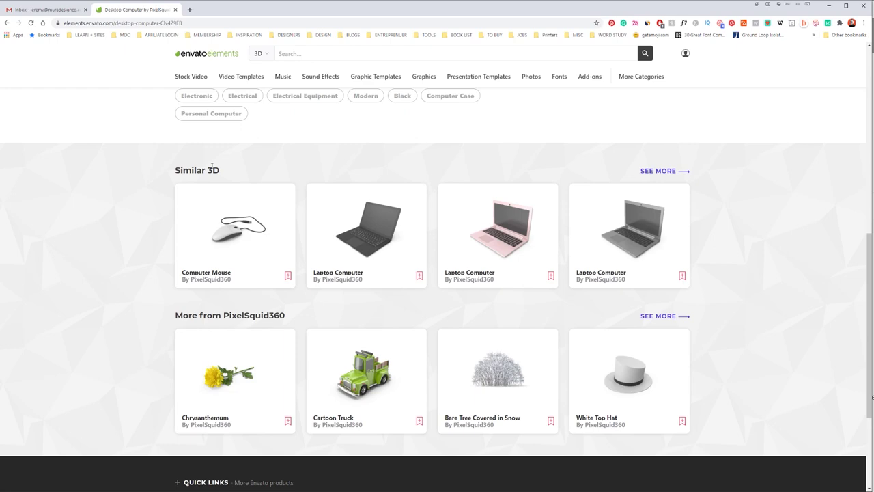
scroll(264, 191, up, 6)
scroll(275, 191, down, 5)
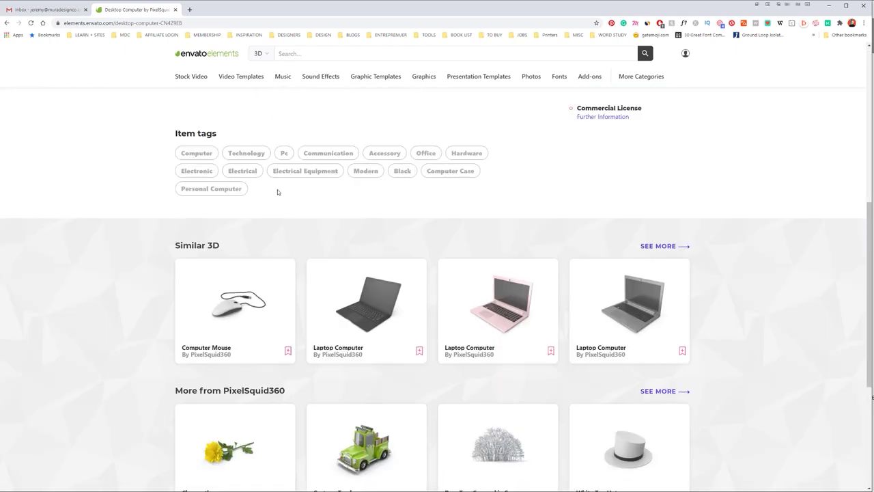
Open the full list of 3D objects similar to the Desktop Computer, look through it, and continue to page 2.
click(658, 248)
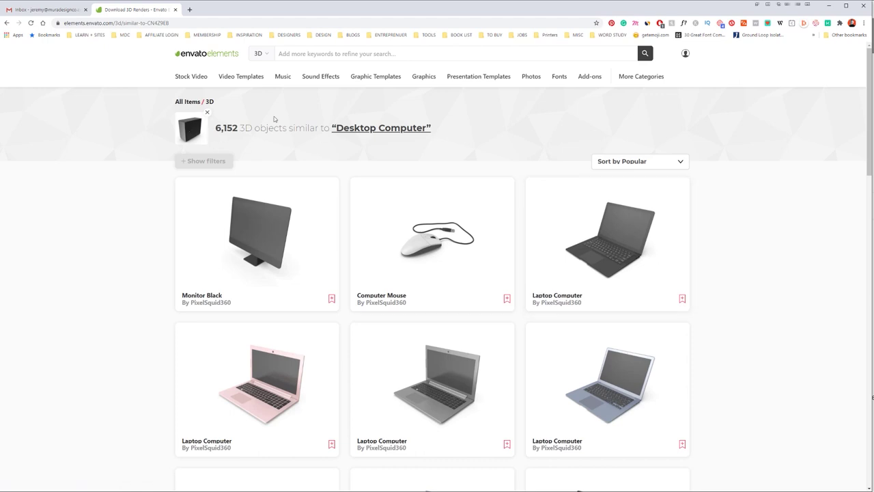
scroll(209, 150, down, 6)
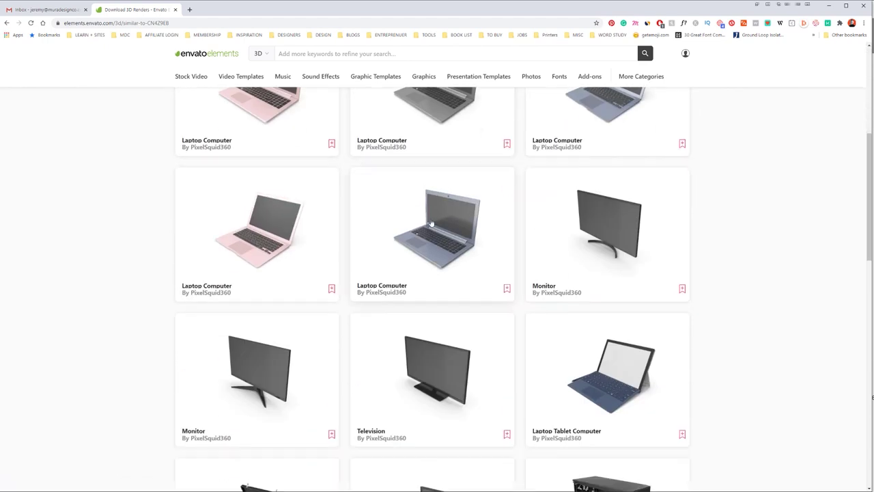
scroll(444, 219, down, 1)
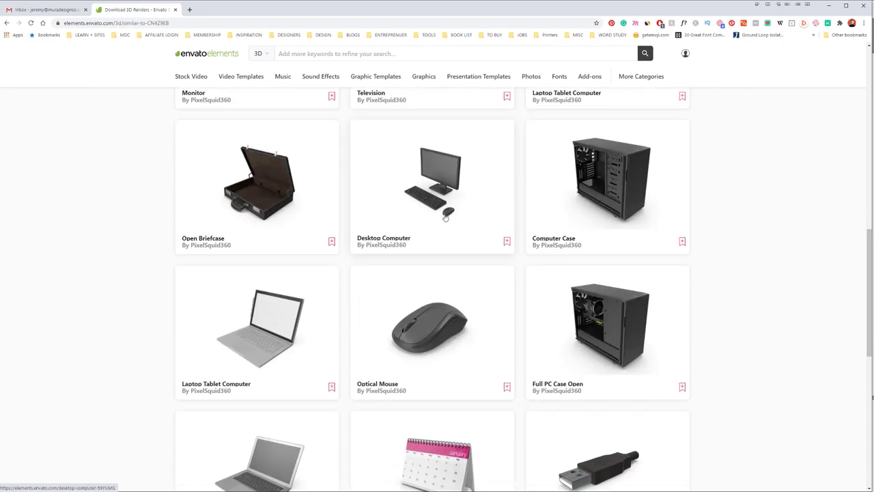
scroll(444, 219, down, 3)
scroll(403, 323, down, 2)
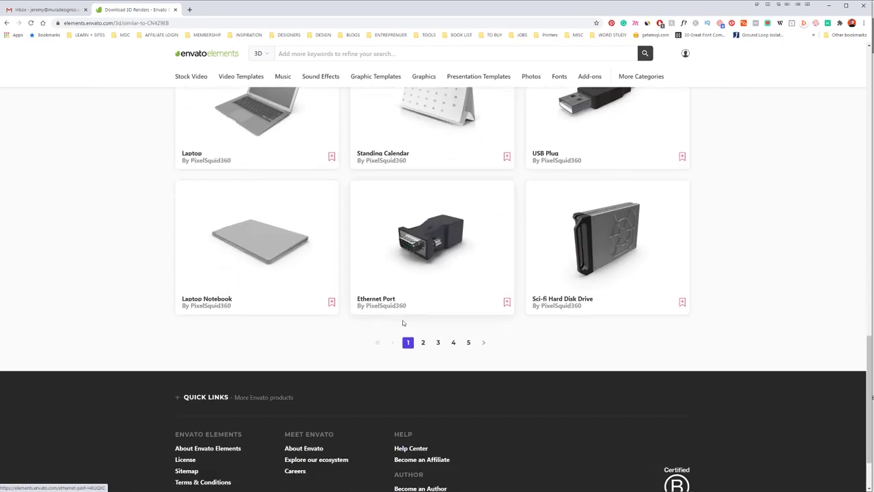
click(423, 342)
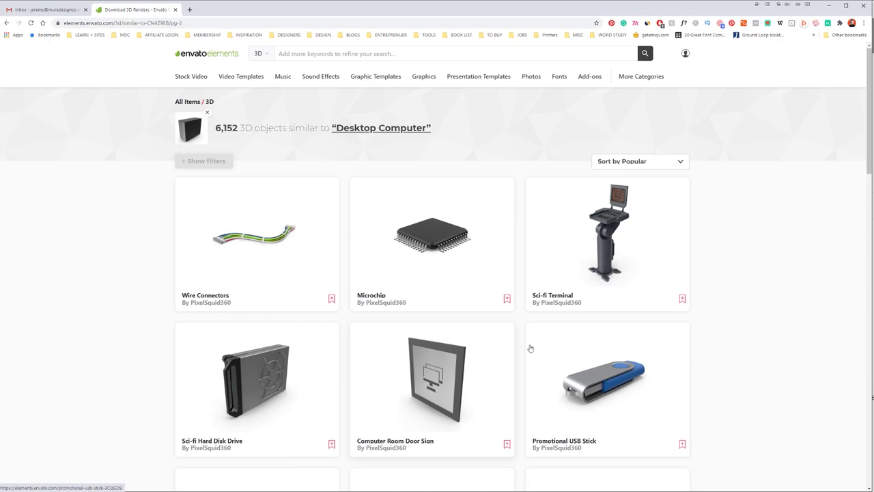
Look through page 2 of the similar 3D objects and return to the first "desktop" results page.
scroll(530, 348, down, 12)
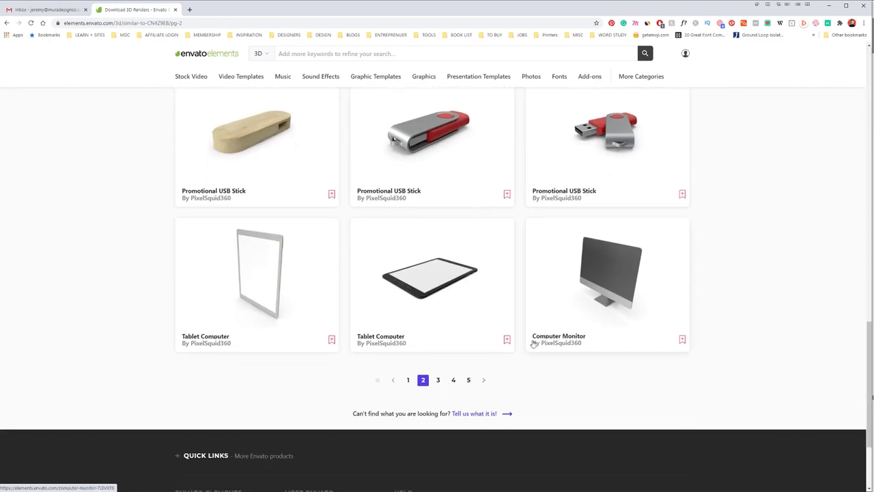
key(alt+Left)
key(alt+Left)
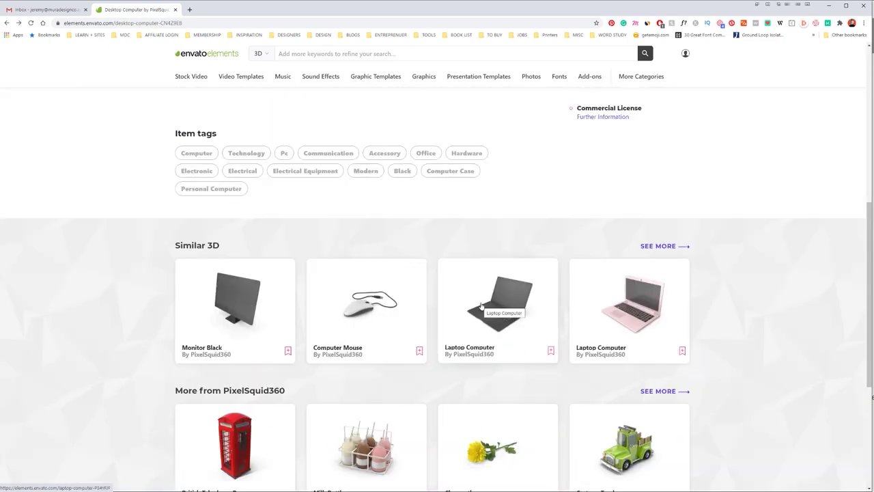
key(alt+Left)
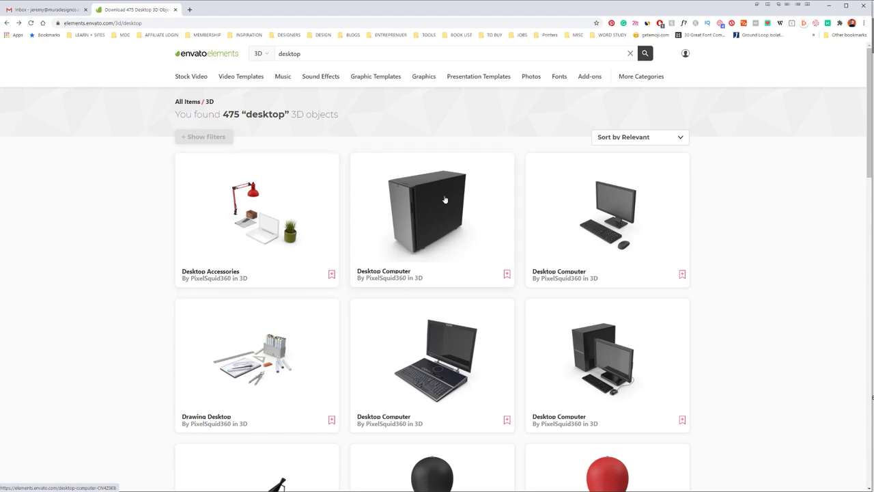
Open the closed black Desktop Computer tower and download its chosen angle as PNG, licensed to the Mura Design Co project.
click(444, 199)
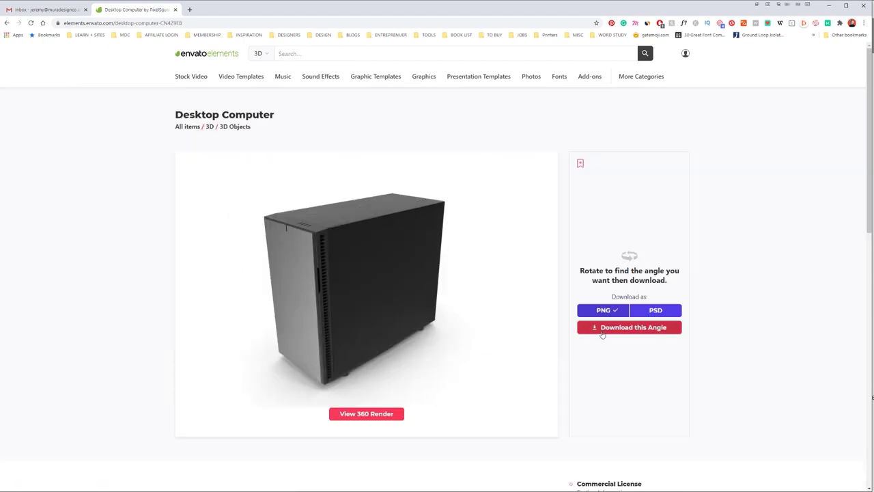
click(602, 331)
click(410, 240)
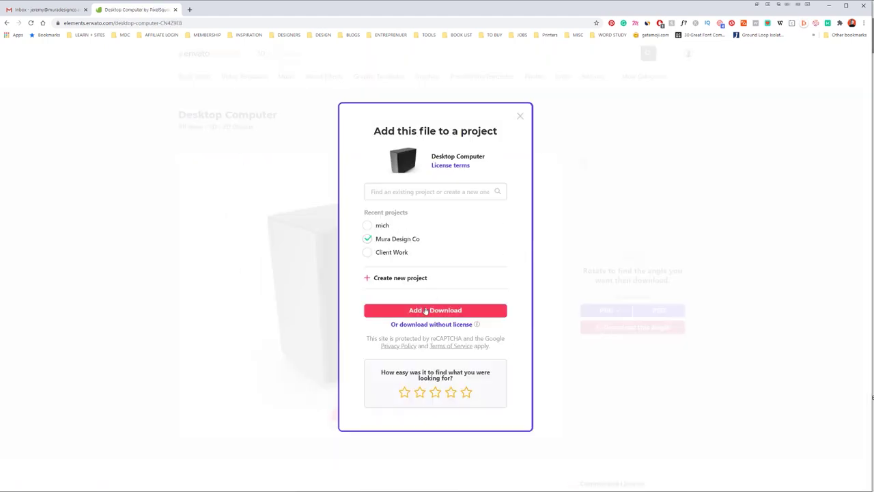
click(426, 309)
click(824, 5)
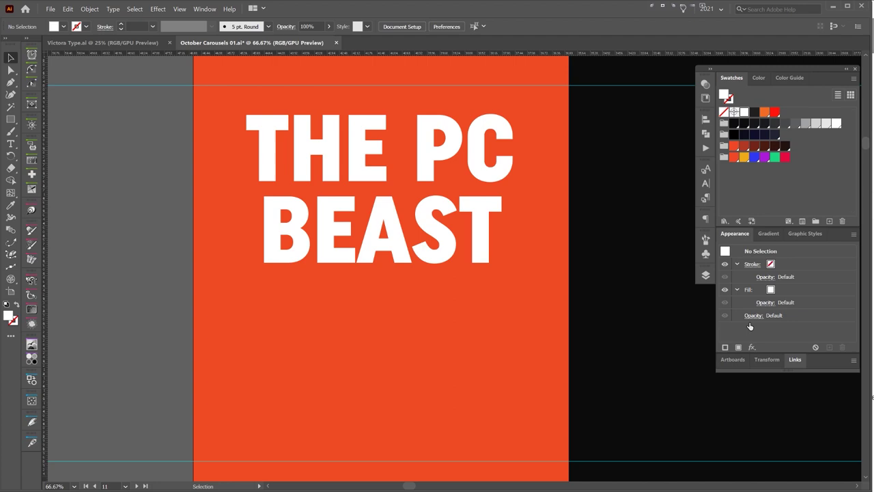
Switch to File Explorer, open and refresh the Downloads folder, and preview the downloaded Desktop Computer PNG.
key(alt+Tab)
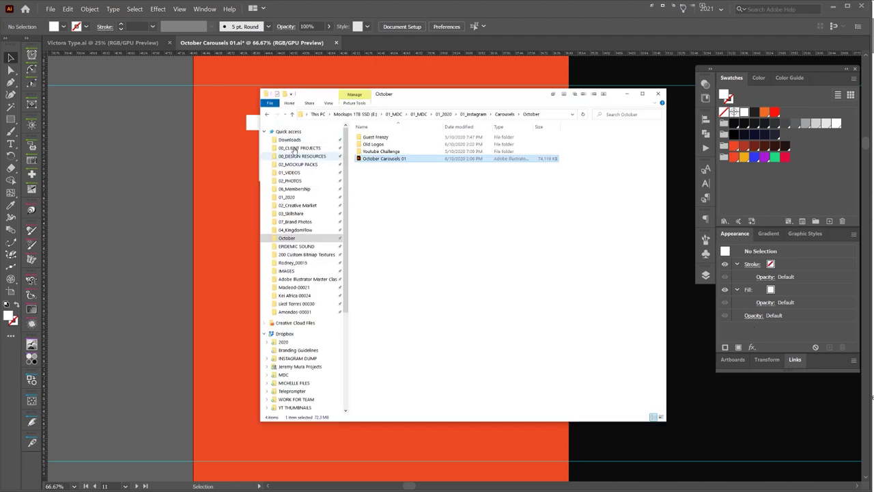
click(293, 140)
scroll(402, 87, up, 3)
drag(417, 94, 523, 110)
right_click(558, 190)
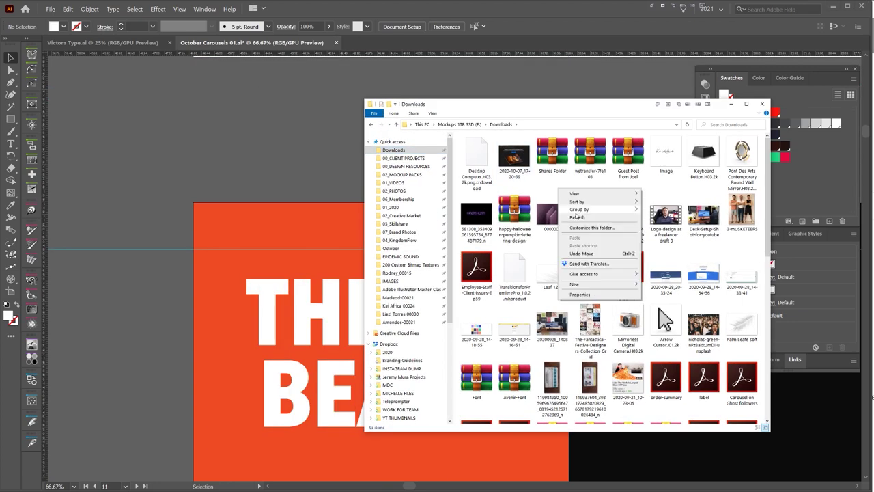
click(575, 216)
double_click(567, 203)
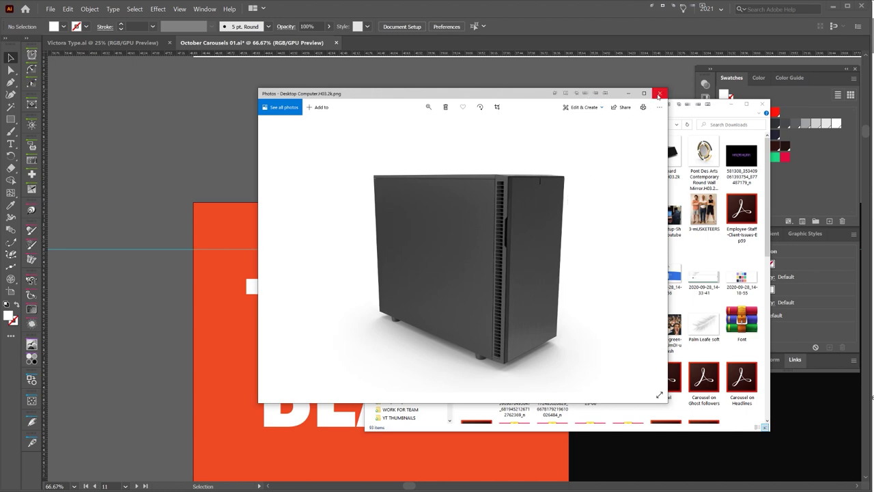
click(660, 93)
Place the Desktop Computer PNG from the Downloads folder onto the orange "THE PC BEAST" slide in Illustrator.
drag(584, 107, 728, 102)
right_click(665, 174)
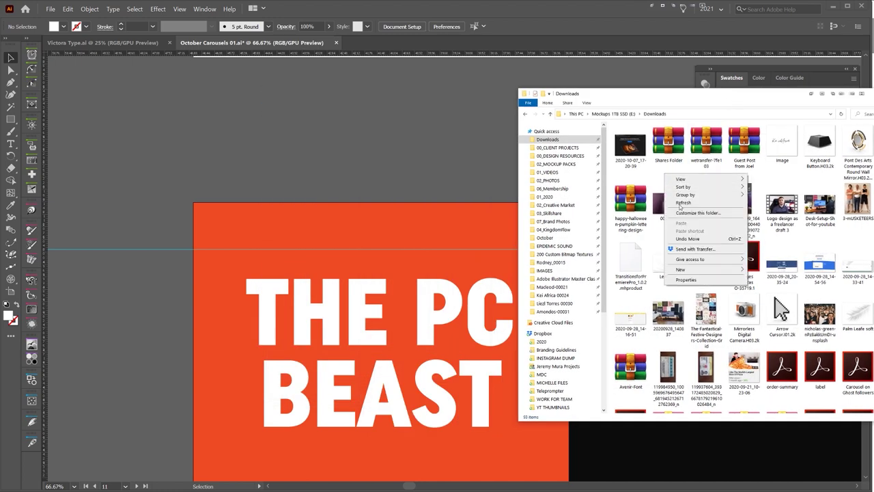
click(681, 207)
click(619, 171)
drag(618, 171, 356, 99)
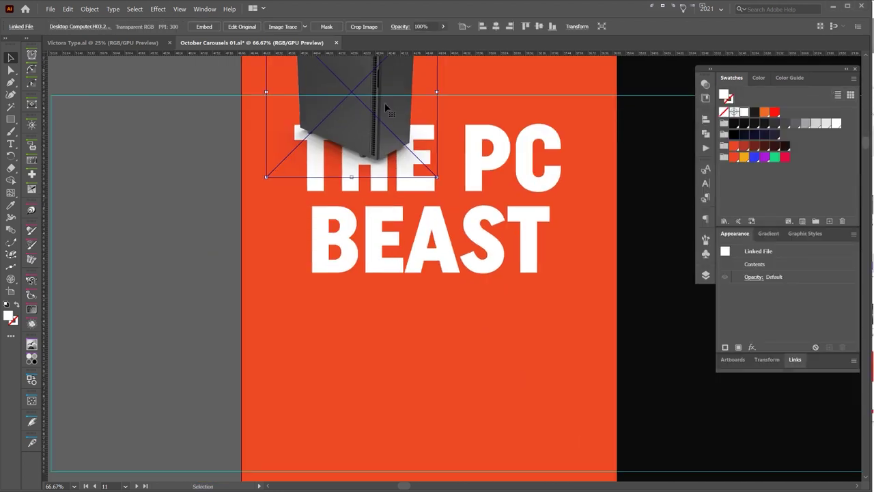
Enlarge the placed computer image to nearly the slide's width and move it below the heading, with the panels hidden.
drag(441, 92, 566, 84)
drag(499, 151, 430, 338)
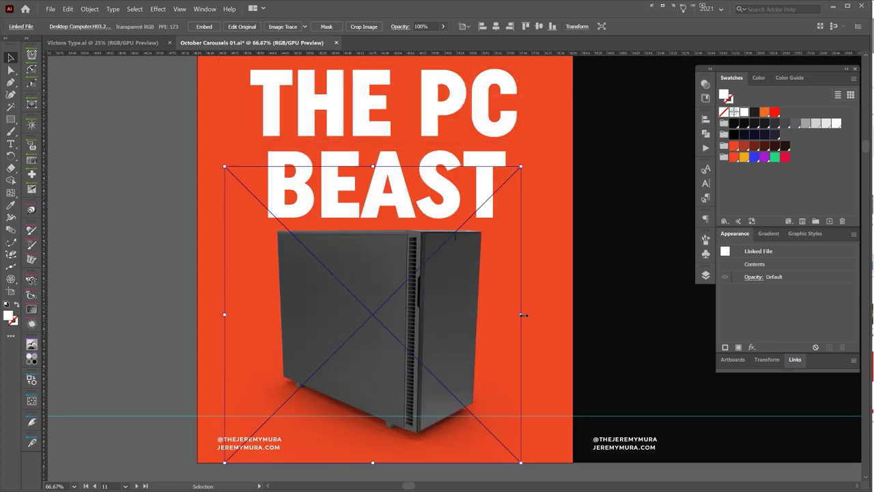
drag(515, 314, 540, 304)
drag(528, 329, 550, 253)
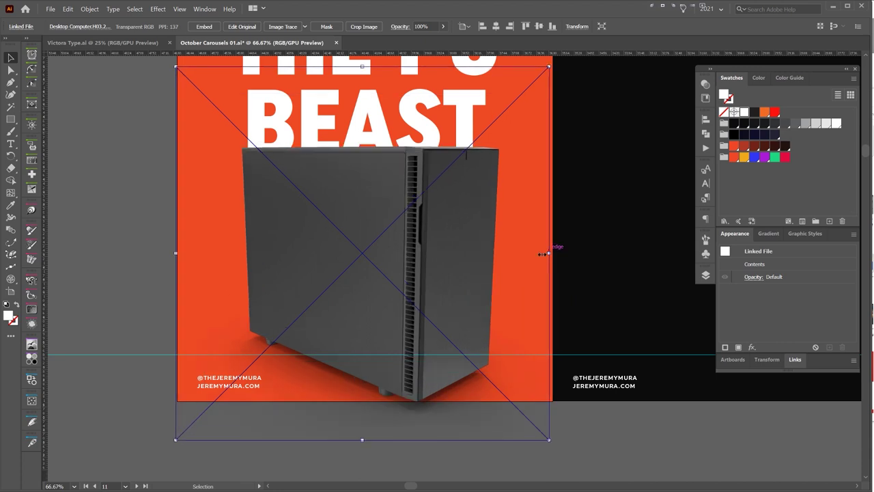
key(Tab)
drag(399, 219, 436, 286)
Try larger and smaller sizes for the computer, and settle on a centred tower spanning about three quarters of the slide's width.
key(ctrl+minus)
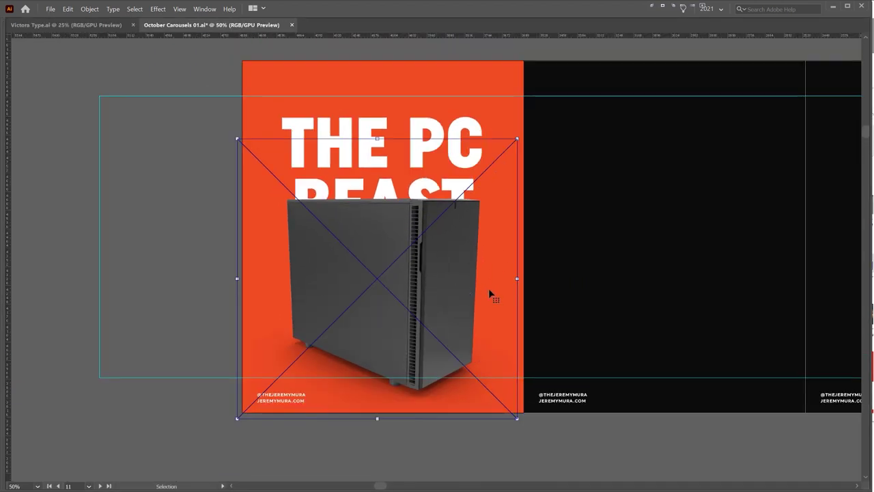
drag(519, 278, 578, 276)
drag(504, 316, 470, 329)
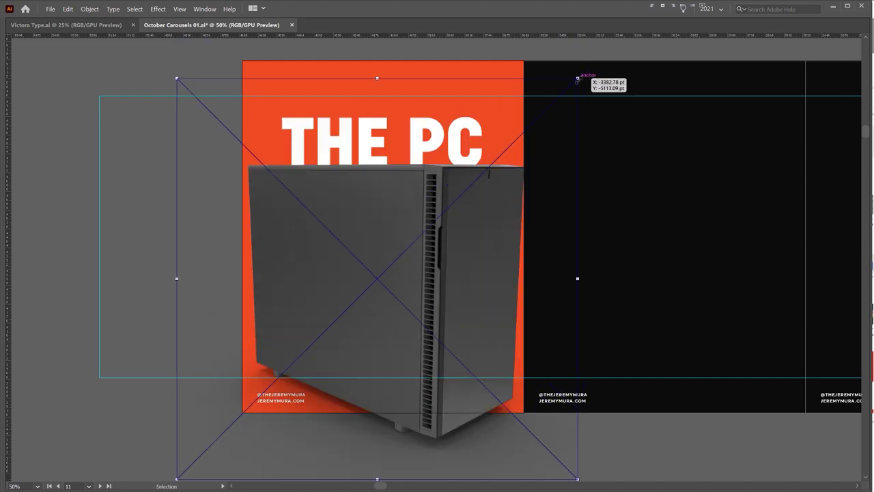
drag(578, 78, 515, 140)
drag(423, 309, 452, 282)
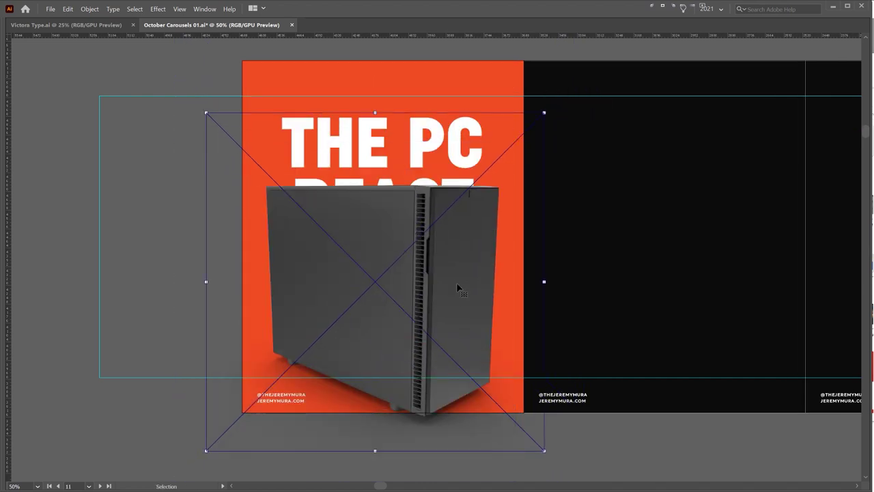
drag(544, 282, 517, 285)
drag(469, 304, 484, 305)
Check the computer's edges up close, and shorten the heading to "PC BEAST" on a single line.
scroll(312, 383, up, 3)
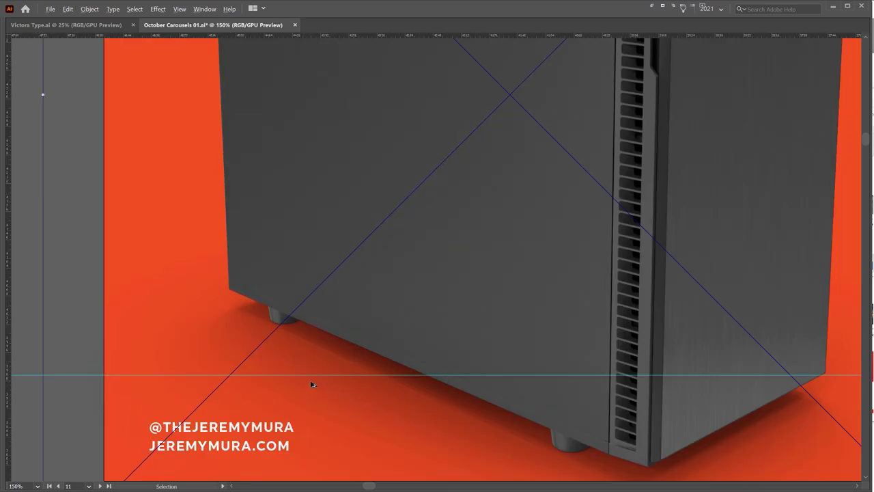
scroll(306, 351, down, 1)
drag(575, 164, 500, 331)
scroll(507, 174, up, 4)
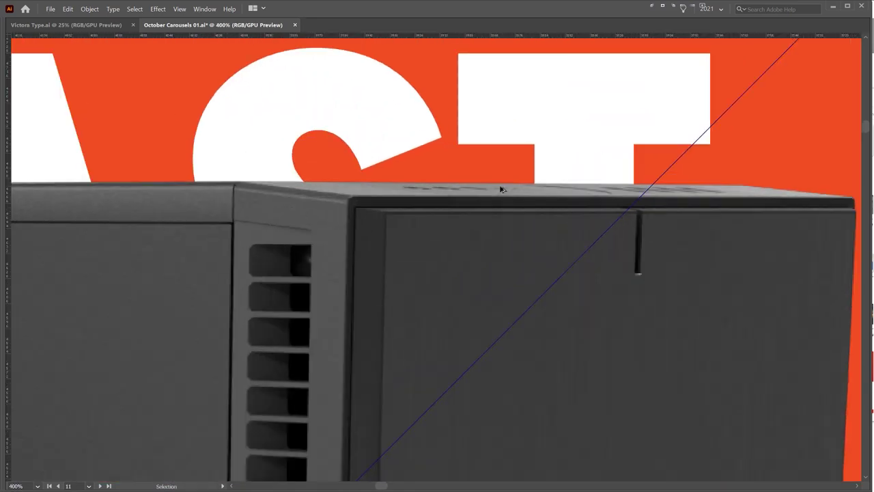
scroll(500, 189, down, 3)
scroll(502, 189, down, 5)
click(449, 173)
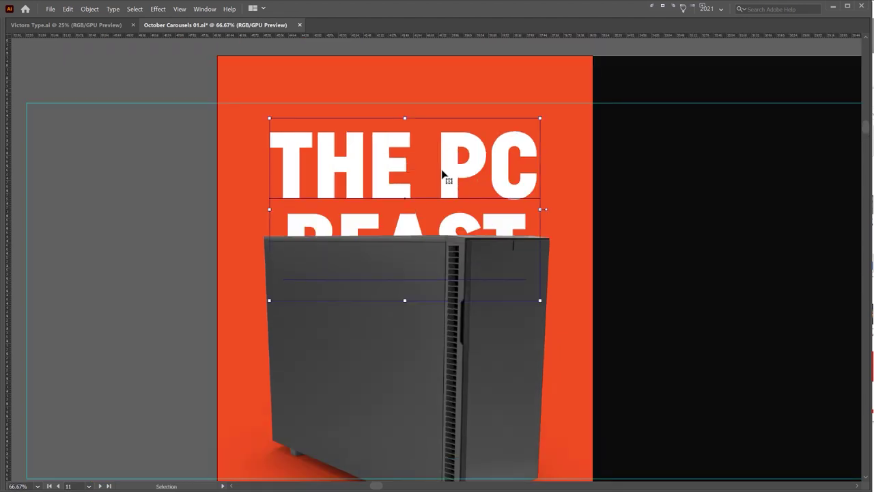
double_click(443, 177)
key(BackSpace)
key(BackSpace)
key(BackSpace)
key(BackSpace)
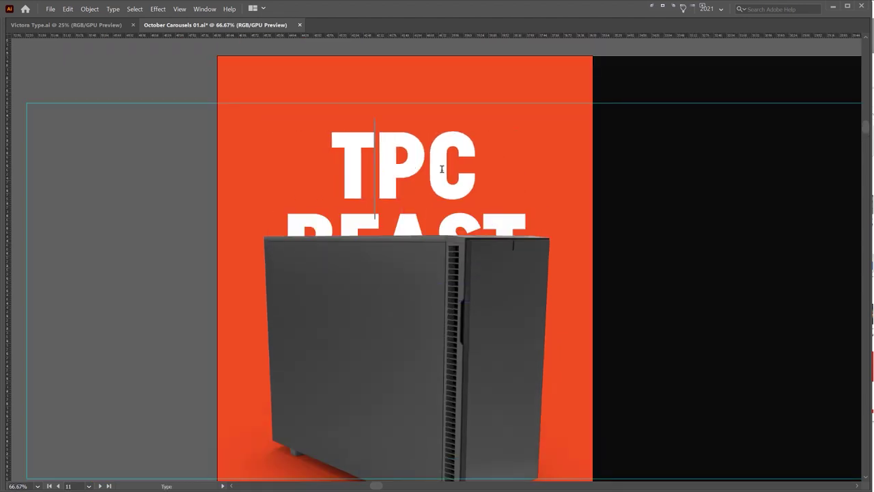
key(BackSpace)
key(Escape)
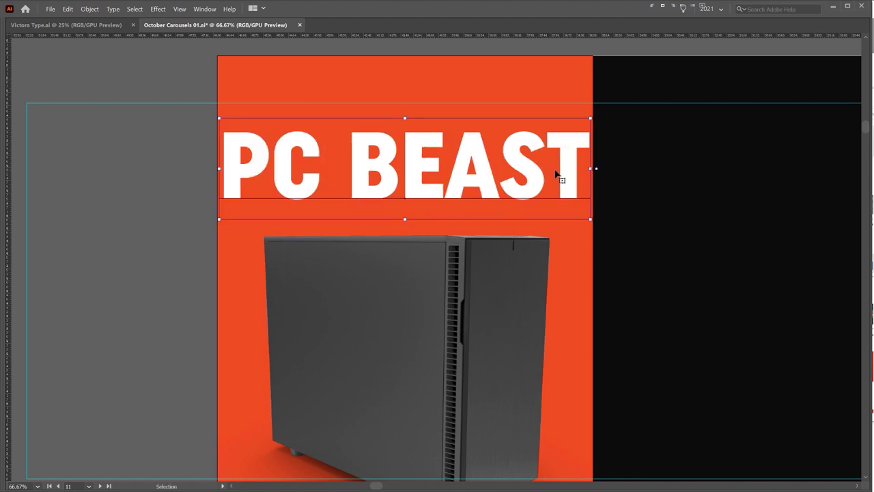
Scale the heading down, move it just above the computer, and replace "PC" with "DESKTOP" in capitals.
drag(591, 169, 523, 169)
drag(465, 165, 527, 187)
key(t)
drag(362, 188, 248, 185)
text(desk)
key(BackSpace)
key(BackSpace)
key(BackSpace)
key(ctrl+shift+k)
text(esl)
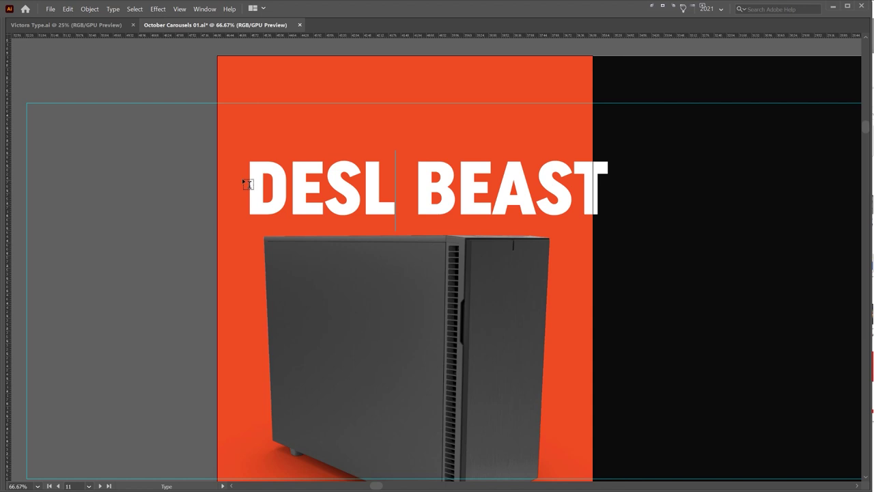
key(BackSpace)
text(ktop)
key(Escape)
Show the panels again, scale the "DESKTOP BEAST" heading to about 178 pt, and centre it above the computer.
scroll(340, 182, left, 1)
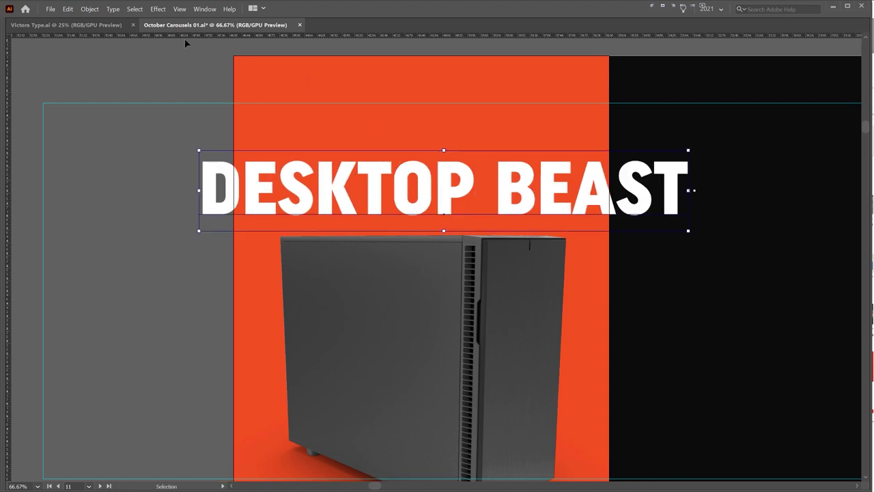
key(Tab)
scroll(374, 26, down, 1)
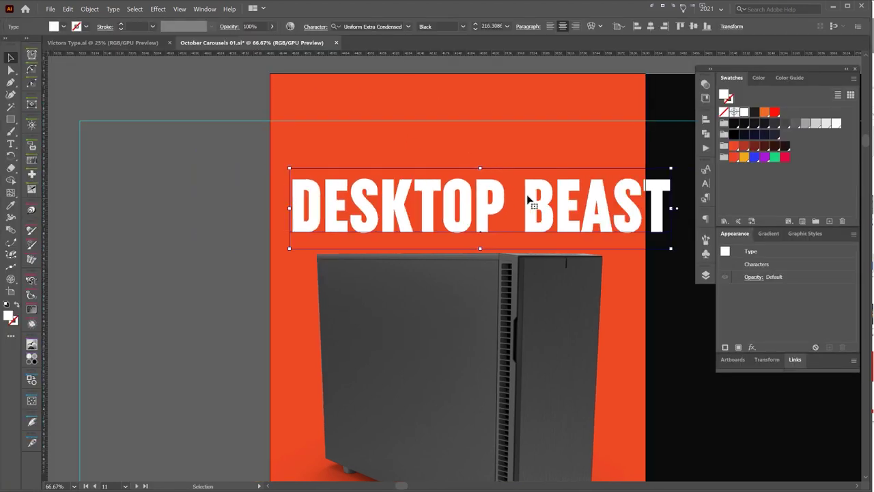
drag(527, 198, 442, 201)
click(400, 26)
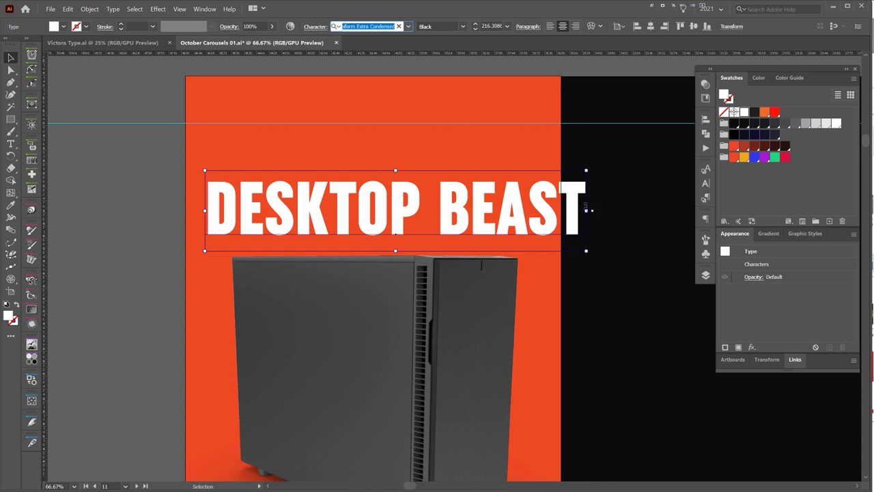
drag(585, 205, 434, 207)
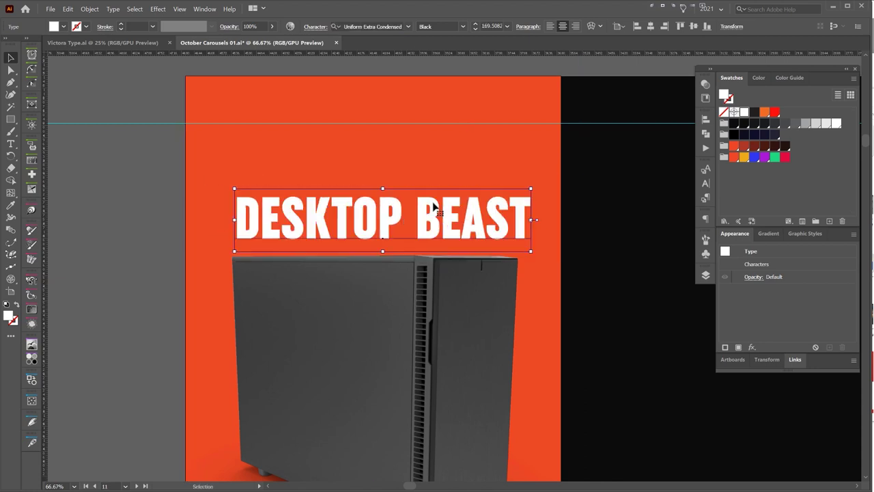
drag(385, 188, 385, 185)
click(328, 167)
click(279, 205)
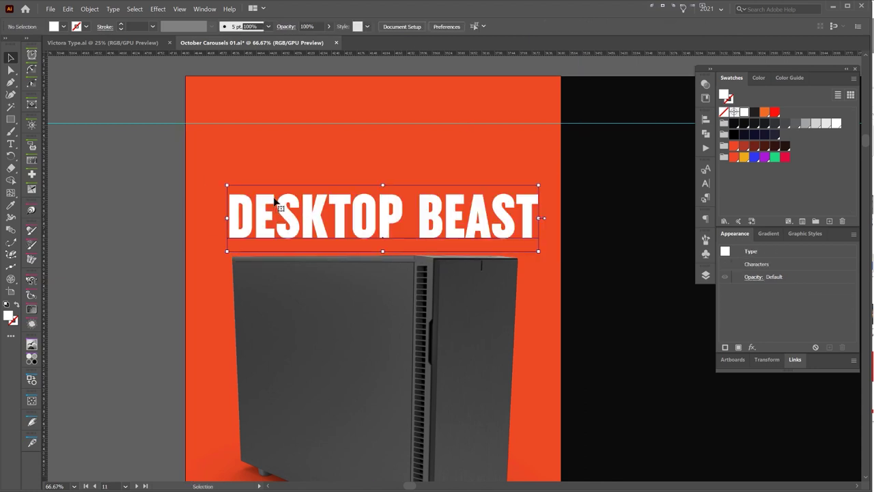
Add a separate text line "THE MURA" at 82 pt and place it just above the "DESKTOP BEAST" heading.
click(307, 161)
key(t)
click(326, 155)
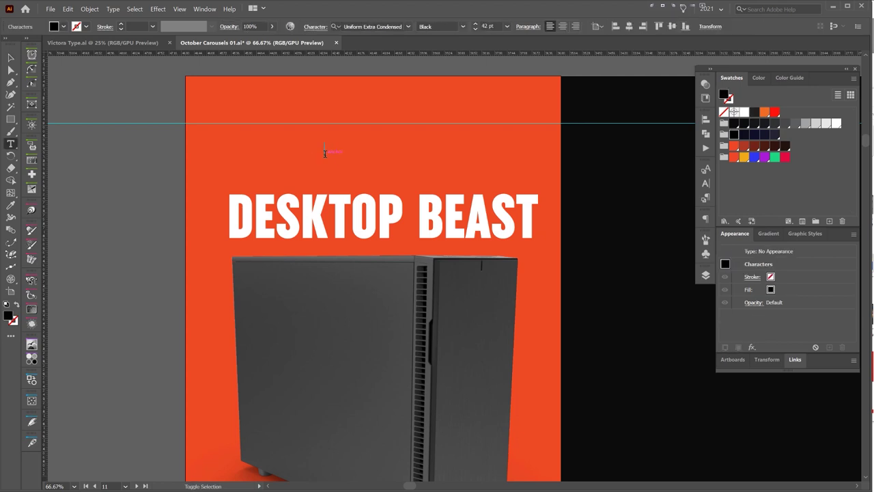
text(THE MURA)
key(Escape)
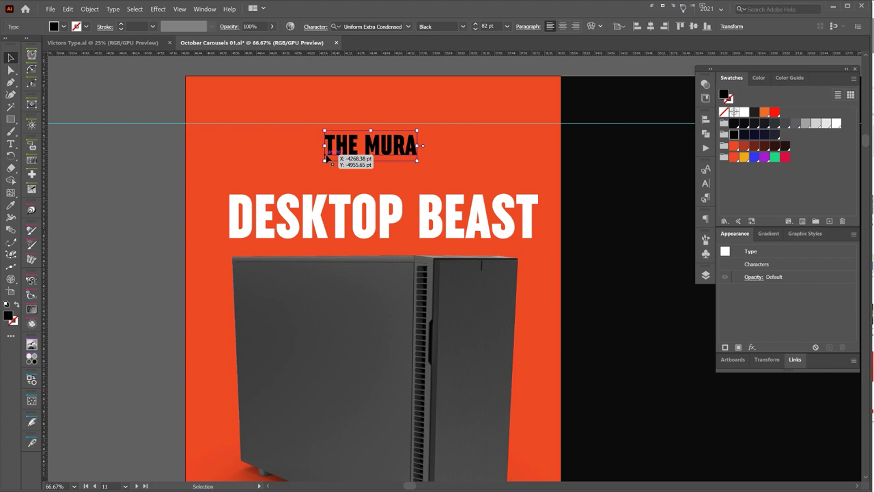
drag(387, 140, 392, 160)
Colour the word "DESKTOP" in the heading with the yellow-orange swatch.
key(t)
drag(418, 217, 228, 217)
click(743, 158)
click(387, 228)
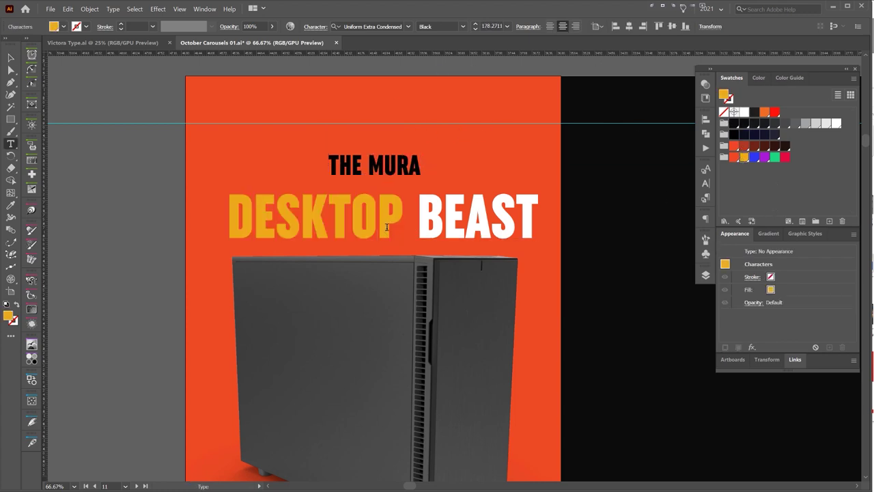
Change the fill colour of the "THE MURA" text to white.
click(395, 173)
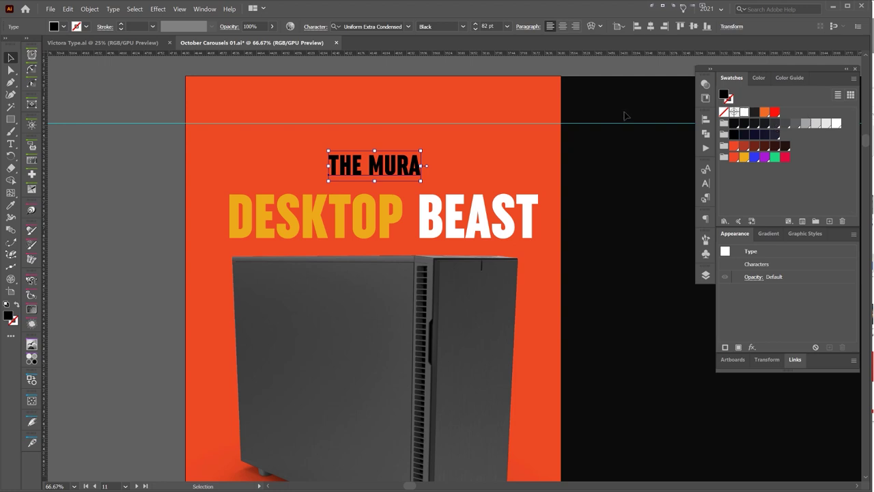
click(743, 112)
scroll(443, 27, up, 2)
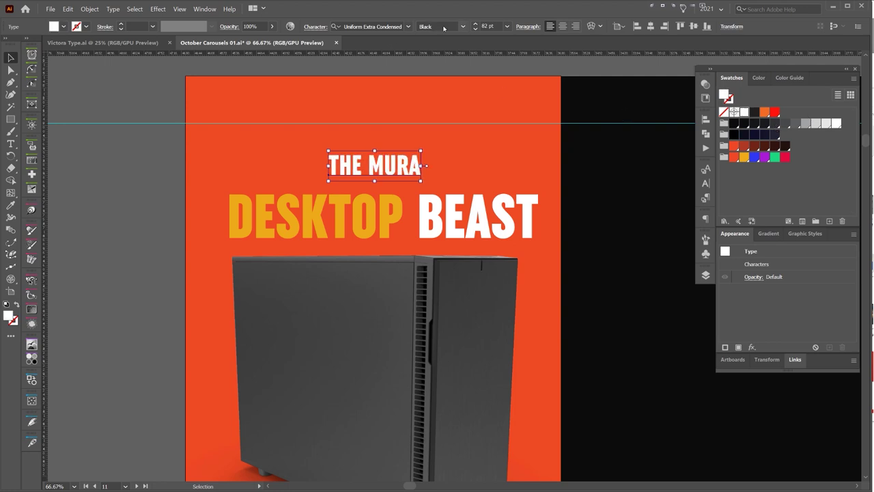
Set "THE MURA" in Uniform Bold, enlarge it to about 119 pt, and position it above the heading.
click(376, 26)
click(380, 26)
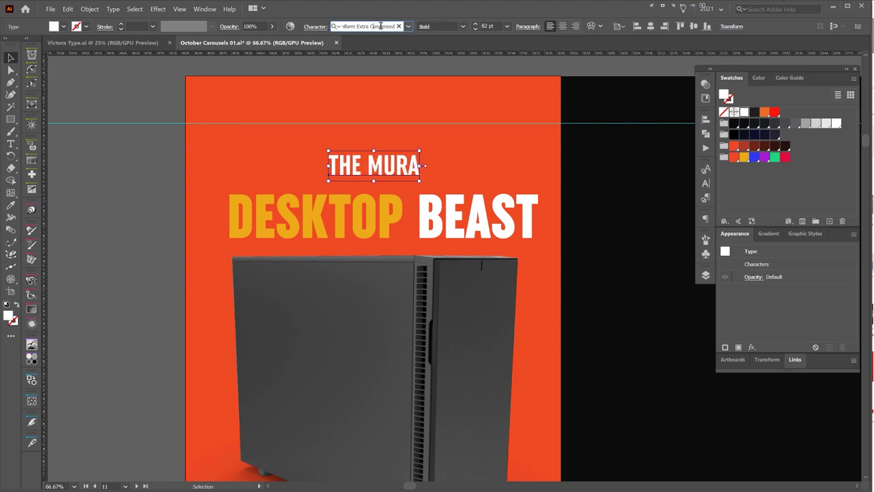
key(Up)
key(Up)
click(440, 184)
mouse_move(420, 171)
mouse_down()
mouse_move(396, 185)
mouse_move(381, 150)
mouse_move(403, 174)
mouse_up()
scroll(403, 173, down, 2)
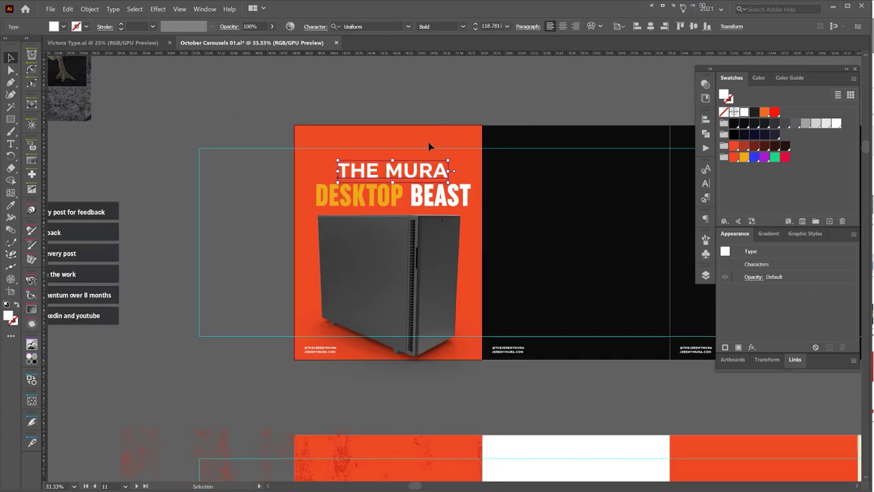
click(428, 141)
scroll(401, 194, up, 2)
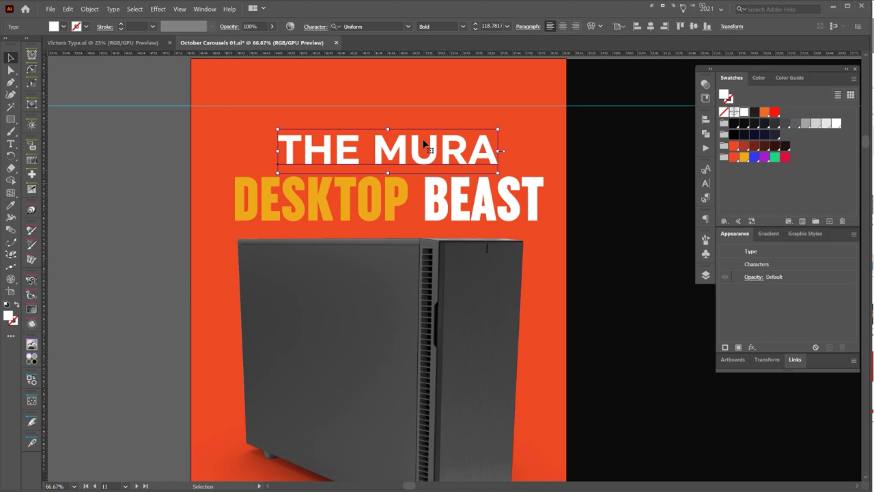
Replace the "THE MURA" text with "MY" and enlarge it to about 174 pt above the heading.
double_click(424, 143)
key(ctrl+a)
text(MY)
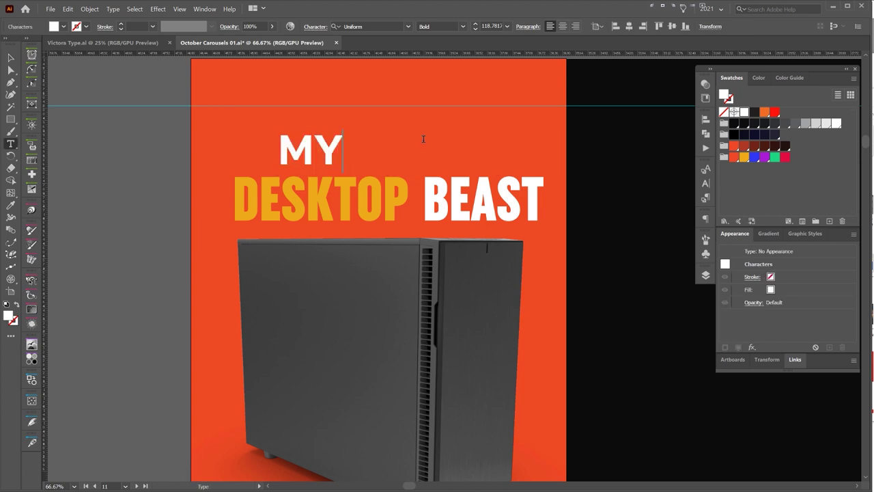
key(Escape)
drag(321, 154, 439, 102)
Sample the white of "BEAST" for the "MY" text and move it just above the heading.
key(i)
click(405, 141)
click(445, 184)
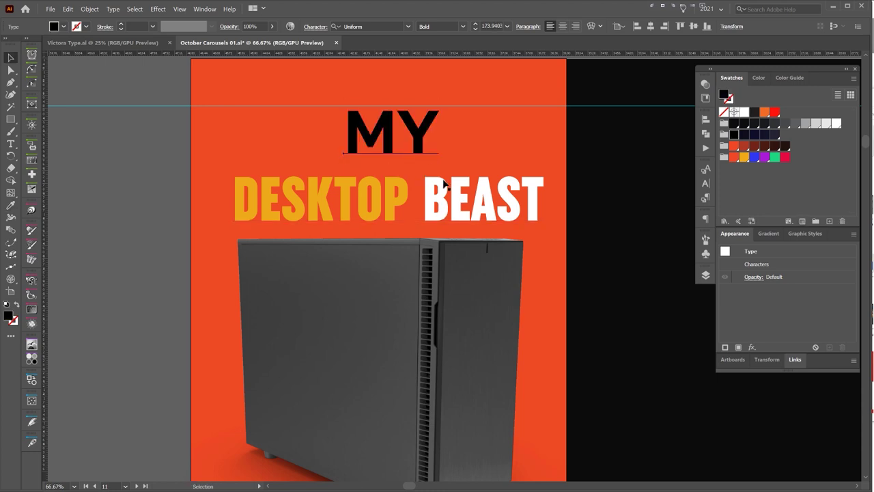
click(443, 181)
key(v)
drag(398, 144, 393, 159)
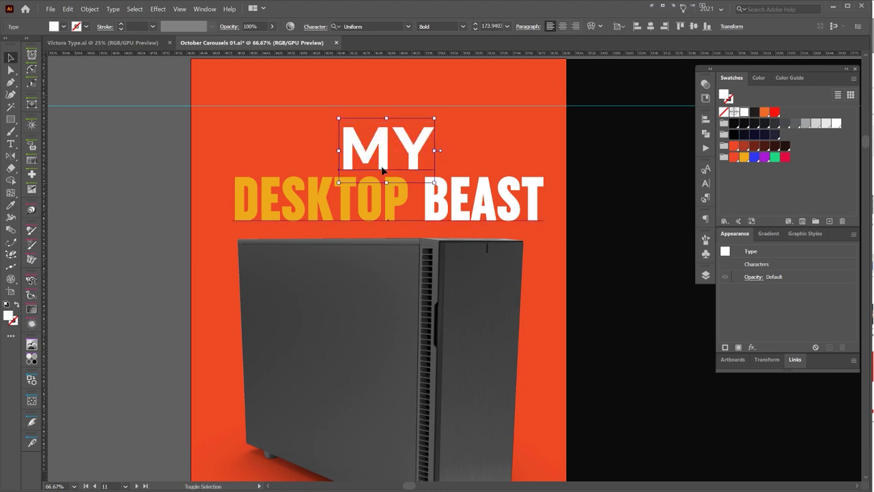
Enlarge both text lines together, bringing "DESKTOP BEAST" to about 195 pt, and lower that heading onto the tower's top edge.
shift+click(383, 178)
click(117, 181)
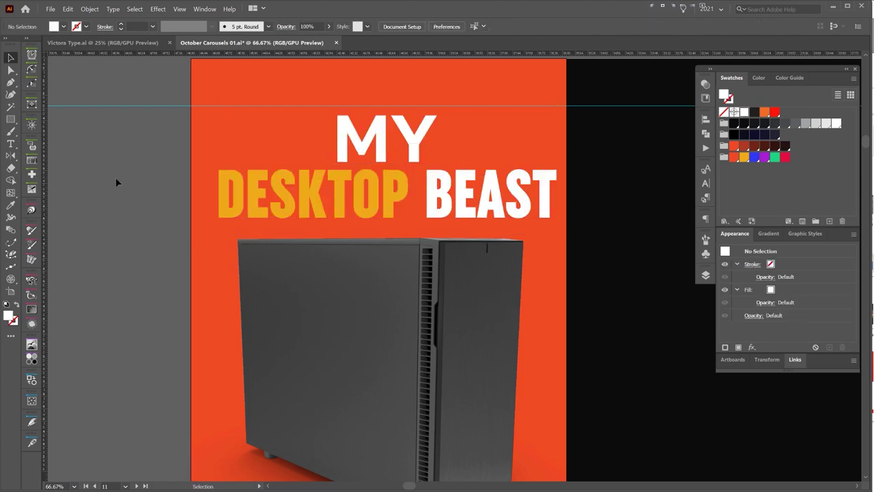
scroll(117, 182, down, 2)
click(199, 177)
scroll(267, 199, up, 5)
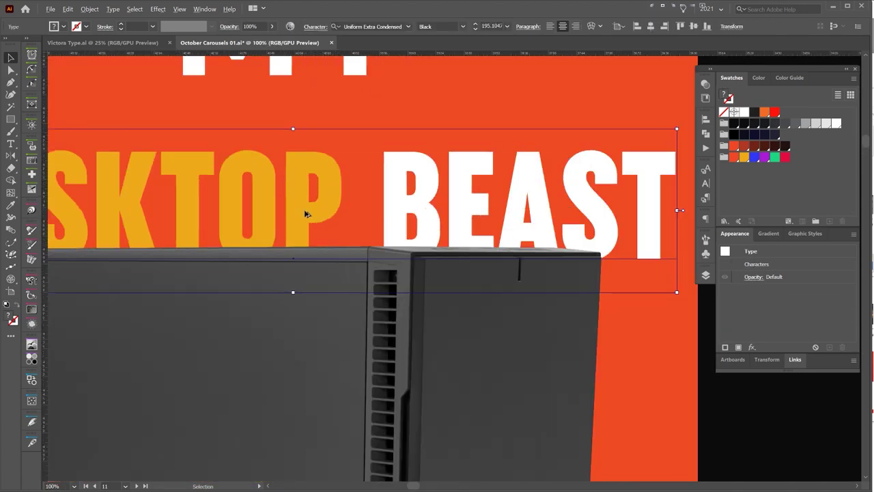
drag(318, 204, 329, 225)
scroll(457, 283, up, 1)
scroll(152, 168, down, 5)
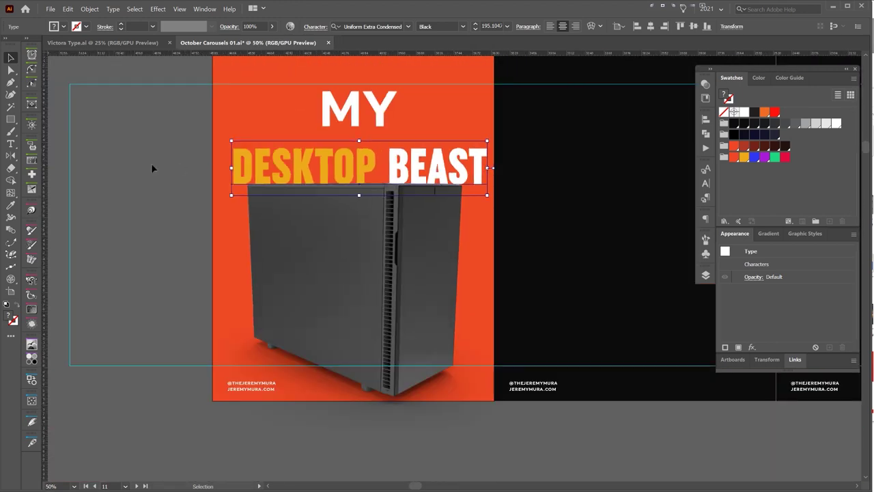
click(152, 168)
Draw a rectangle about 803 by 56 pt across the top edge of the tower and the base of the heading.
scroll(371, 156, up, 2)
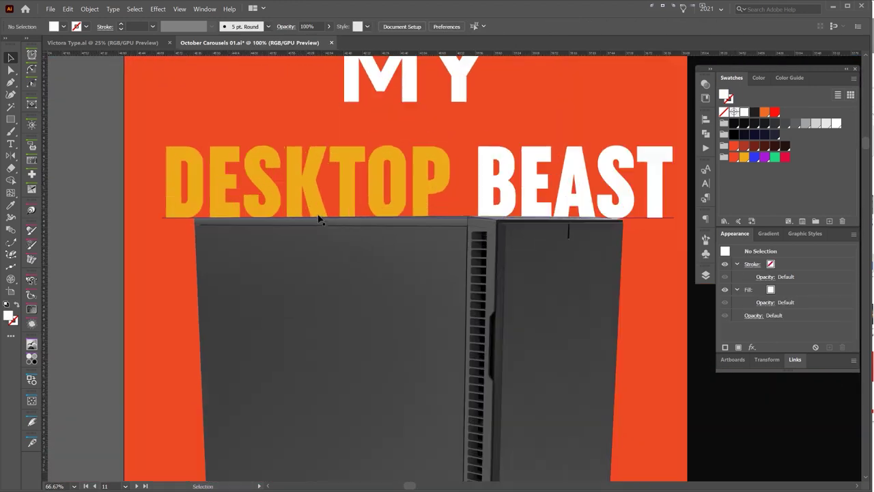
key(m)
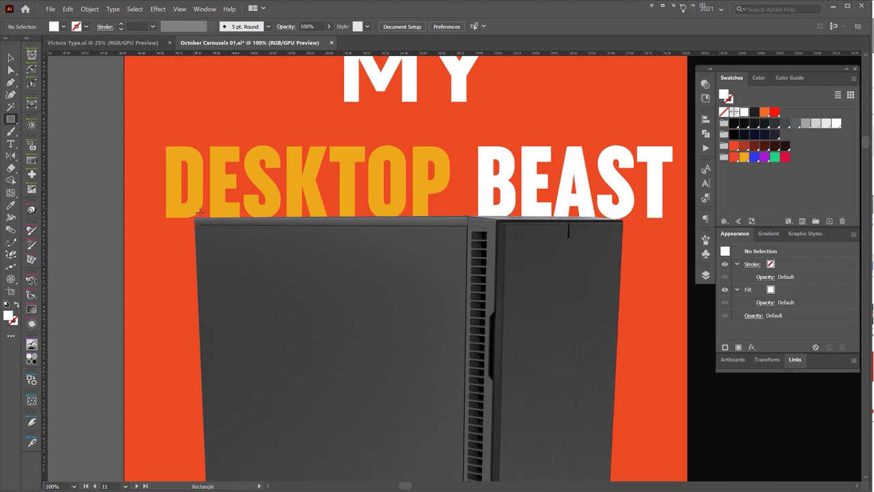
drag(198, 207, 638, 235)
key(ctrl+plus)
key(ctrl+plus)
key(ctrl+plus)
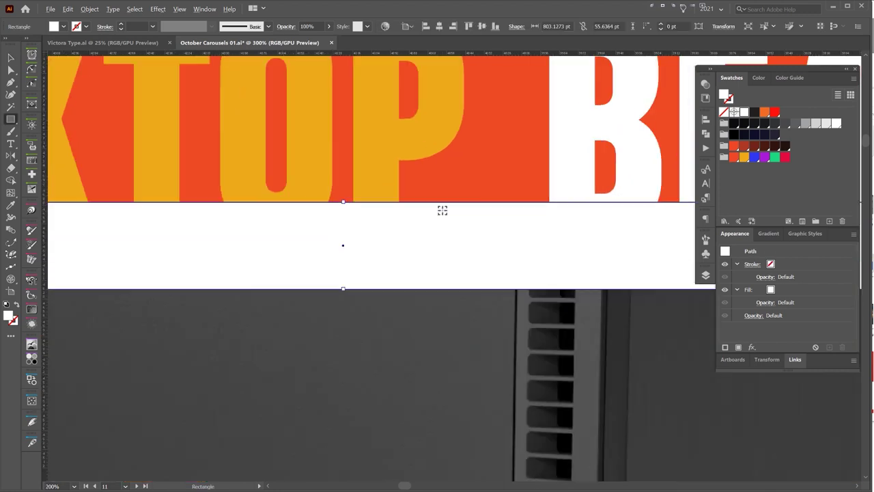
Fill the rectangle with a linear white-to-black gradient at a 90° angle.
click(768, 233)
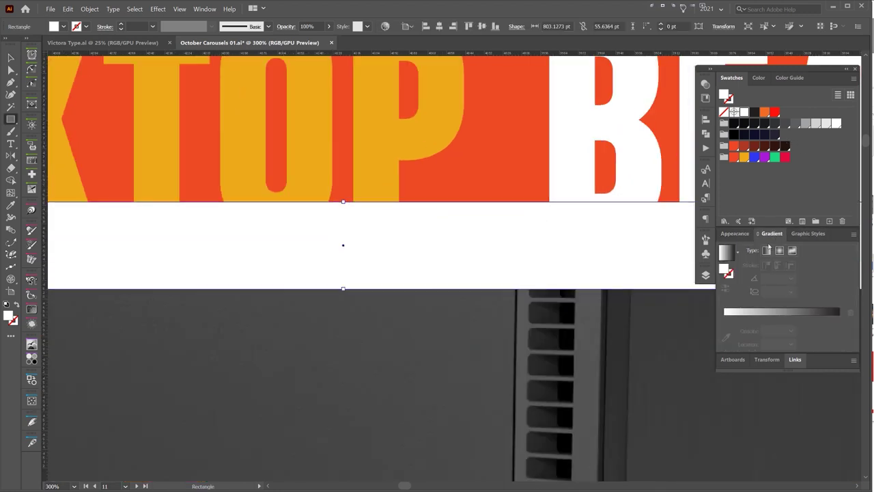
click(741, 313)
scroll(676, 280, down, 2)
click(773, 290)
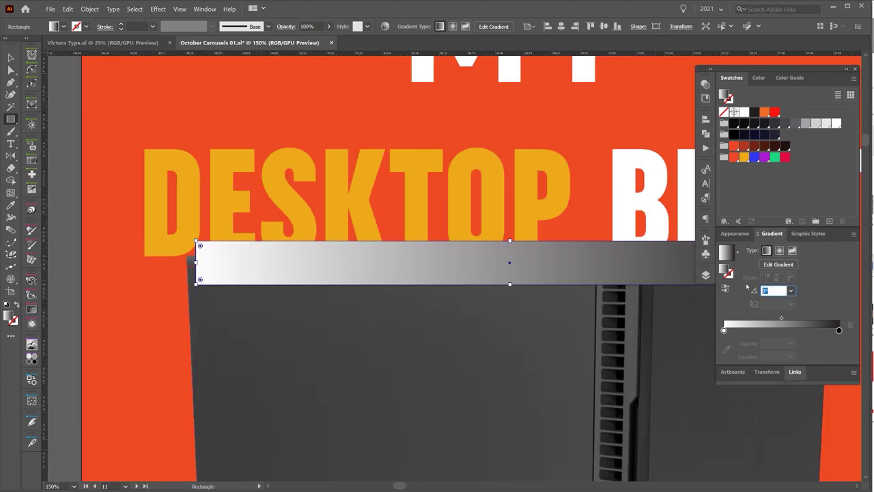
text(90)
key(Return)
Reverse the rectangle's gradient so the dark end sits along the tower.
drag(388, 238, 263, 254)
scroll(264, 255, up, 1)
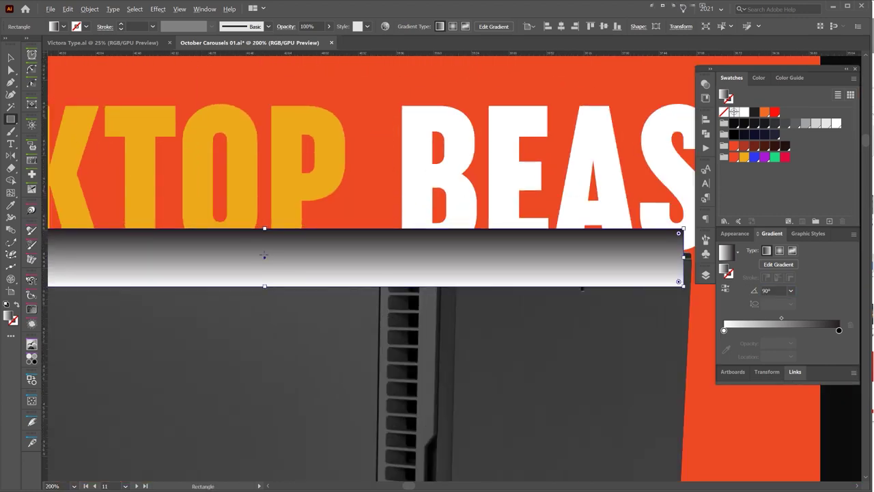
drag(382, 263, 389, 258)
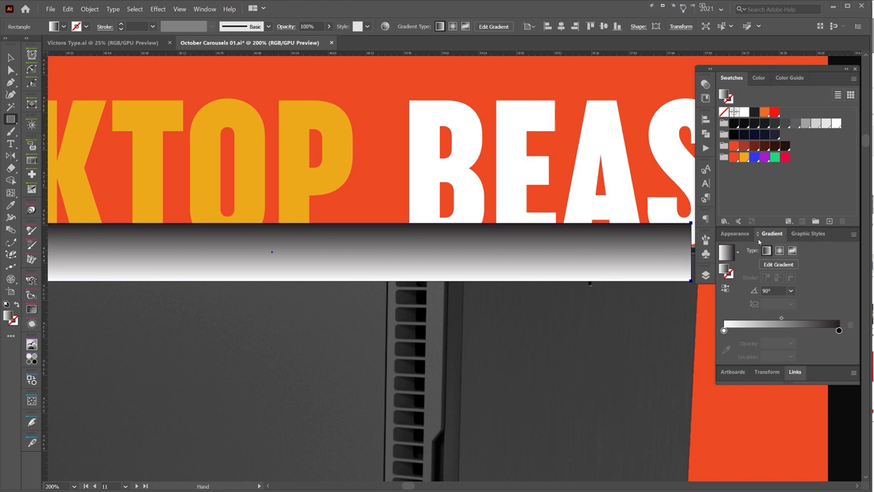
mouse_move(772, 233)
mouse_down()
mouse_move(393, 248)
mouse_move(495, 280)
mouse_move(480, 223)
mouse_up()
click(377, 298)
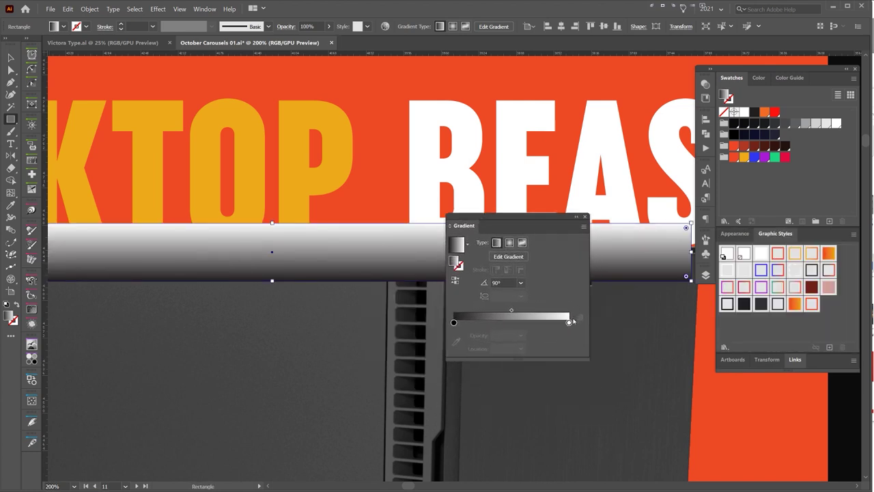
Make the light gradient stop black at 0% opacity and shift the shadow rectangle slightly upward.
click(570, 321)
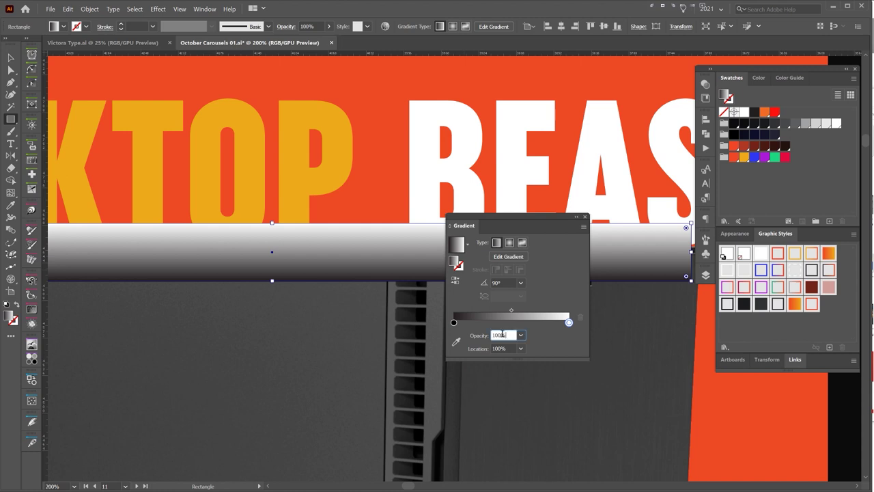
text(0)
key(Return)
key(v)
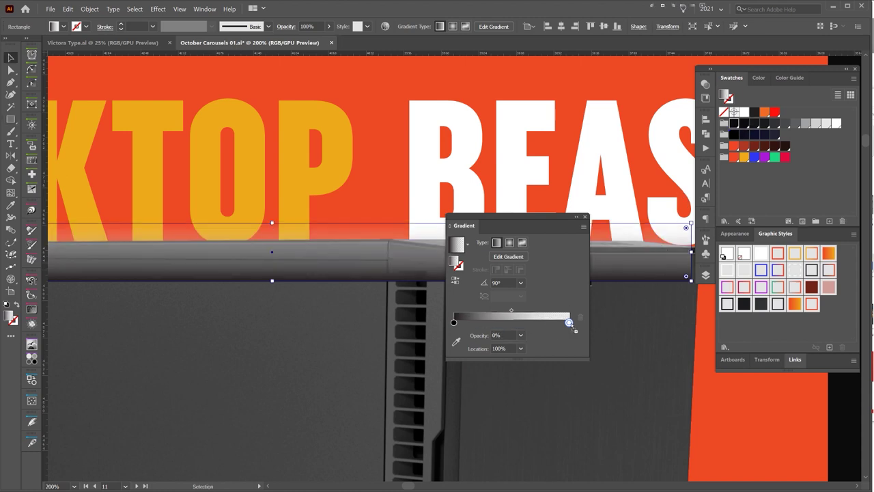
drag(384, 260, 384, 251)
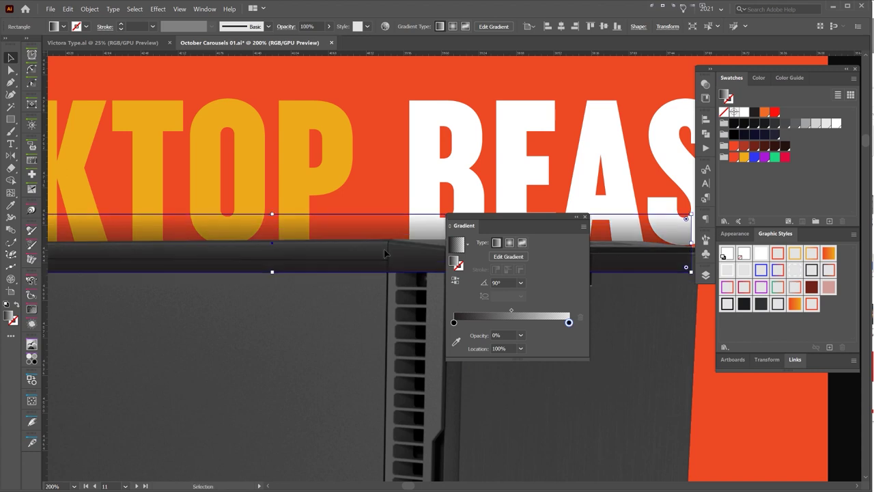
Send the gradient shadow rectangle to the back, behind the tower.
drag(492, 225, 704, 327)
click(89, 10)
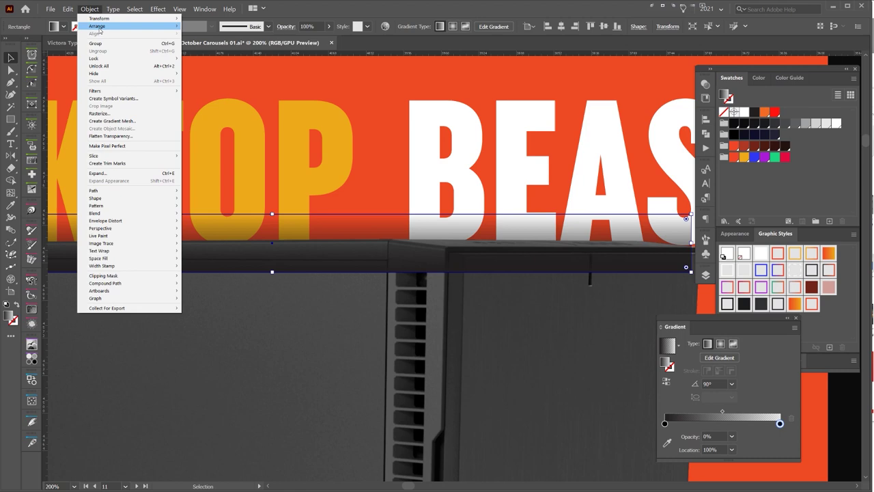
mouse_move(102, 26)
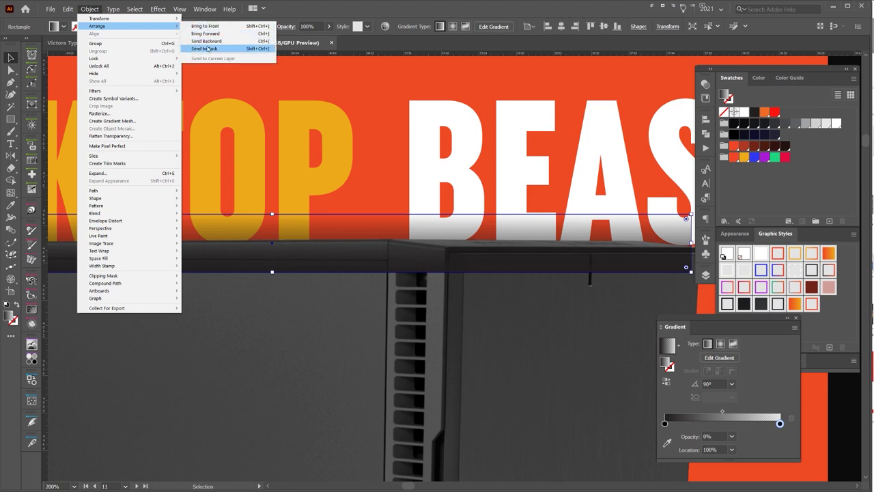
click(208, 48)
scroll(342, 248, down, 3)
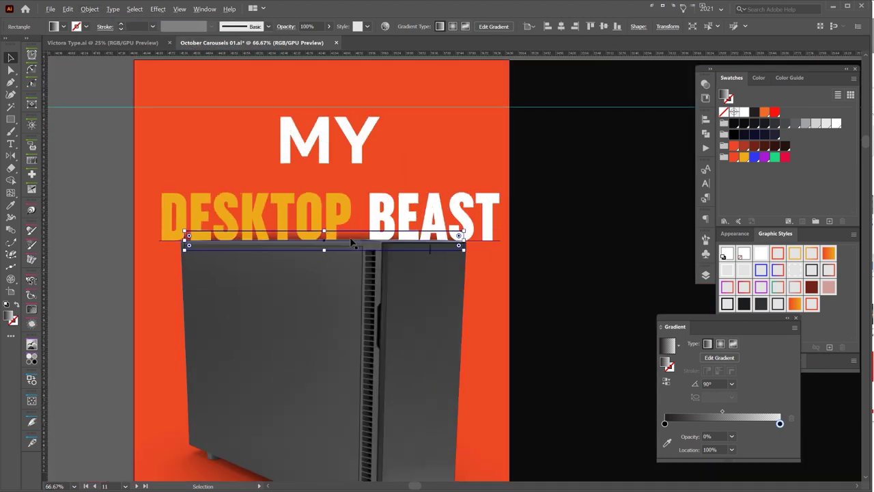
Send the "DESKTOP BEAST" heading behind the gradient shadow so the shadow falls on its letters.
click(351, 242)
scroll(354, 215, up, 3)
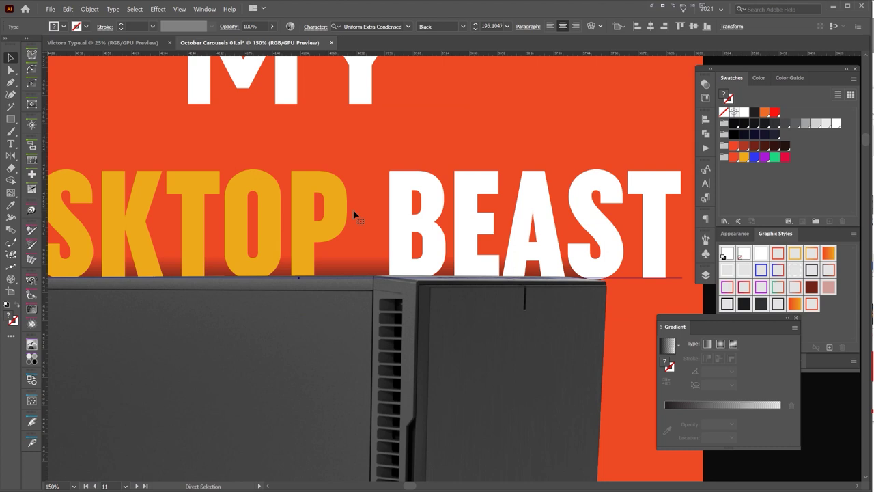
click(377, 205)
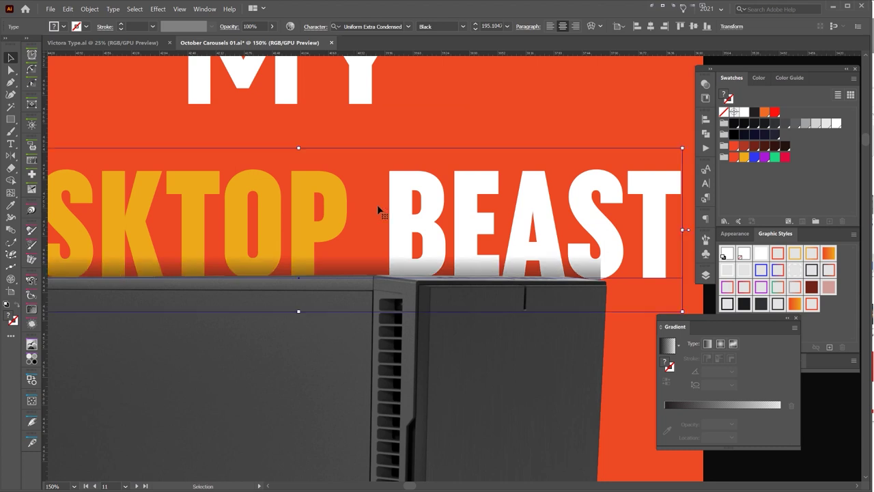
Shorten the shadow's fade by moving its transparent gradient stop inward and placing the midpoint at about 44.85%.
scroll(502, 263, up, 3)
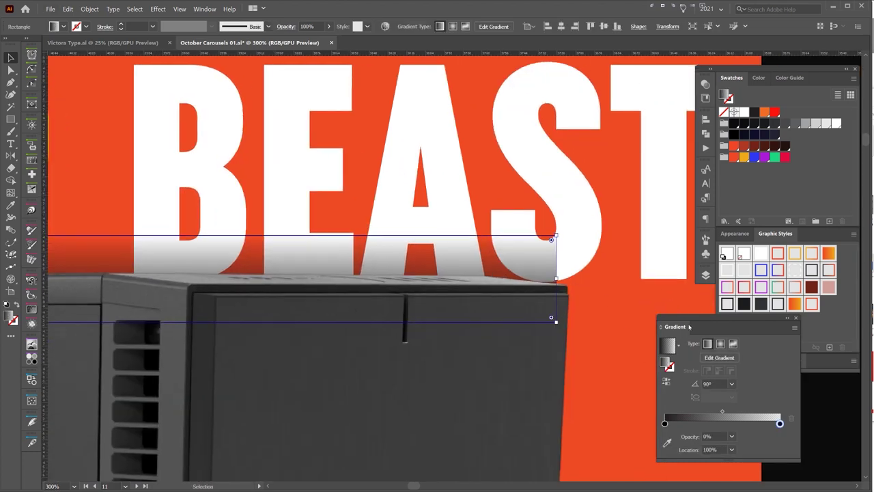
drag(688, 326, 615, 225)
scroll(538, 241, up, 3)
click(526, 212)
scroll(525, 214, up, 2)
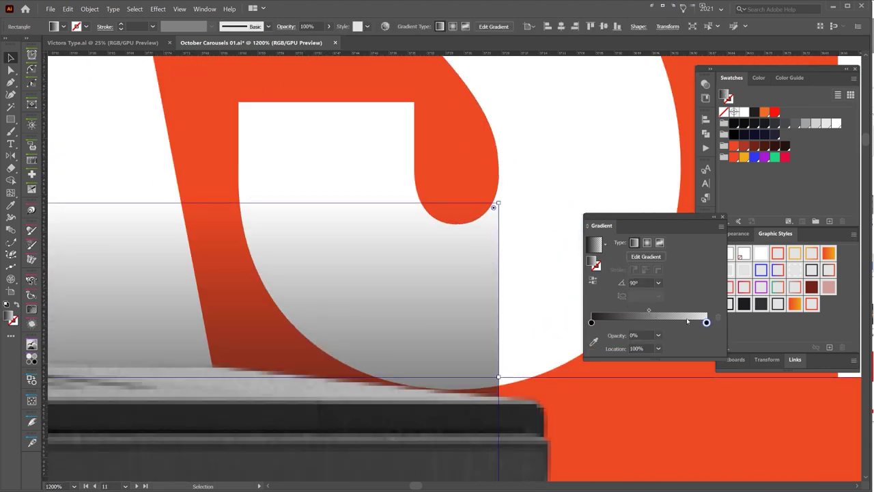
drag(705, 323, 630, 310)
scroll(498, 315, down, 6)
drag(342, 326, 569, 306)
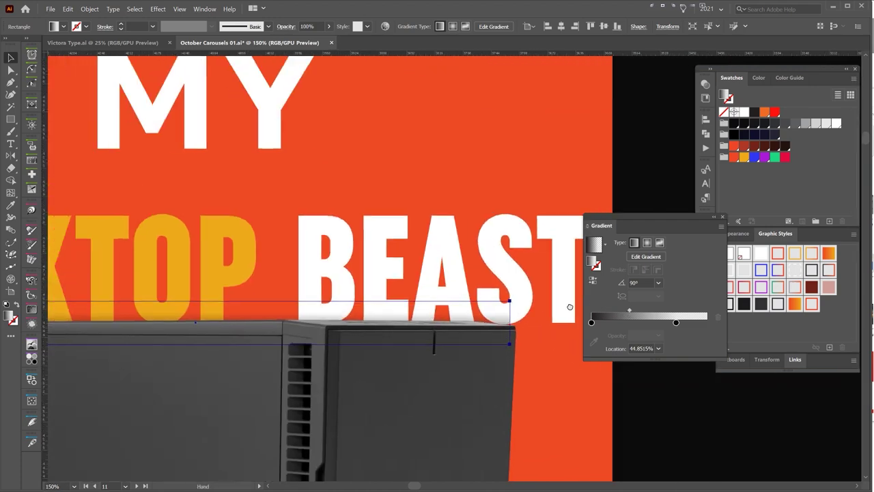
scroll(408, 290, down, 2)
drag(455, 287, 435, 289)
scroll(512, 293, up, 2)
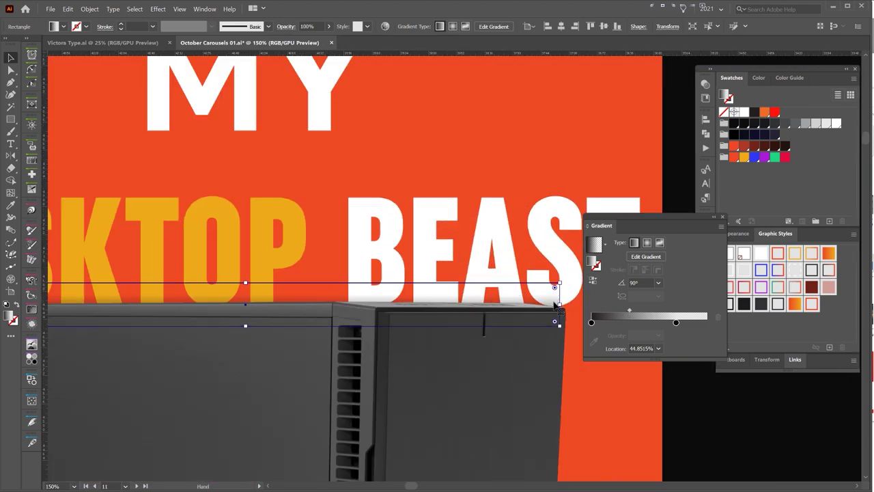
scroll(554, 305, up, 2)
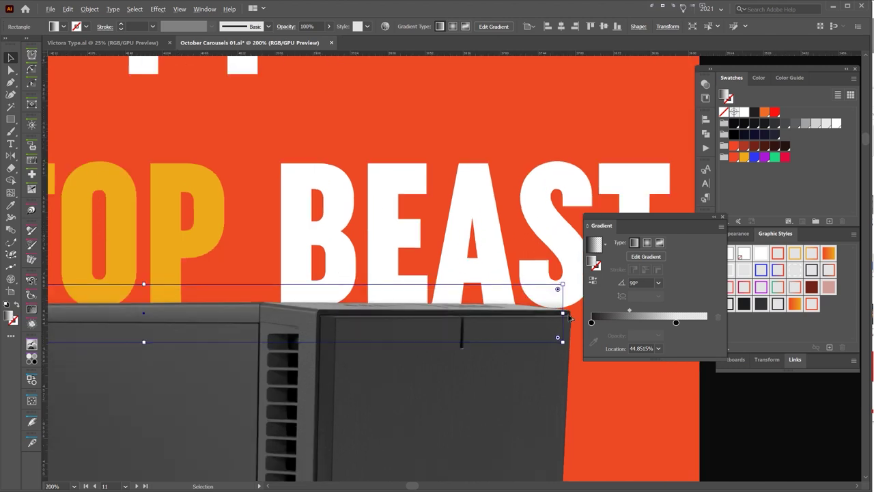
drag(486, 318, 497, 319)
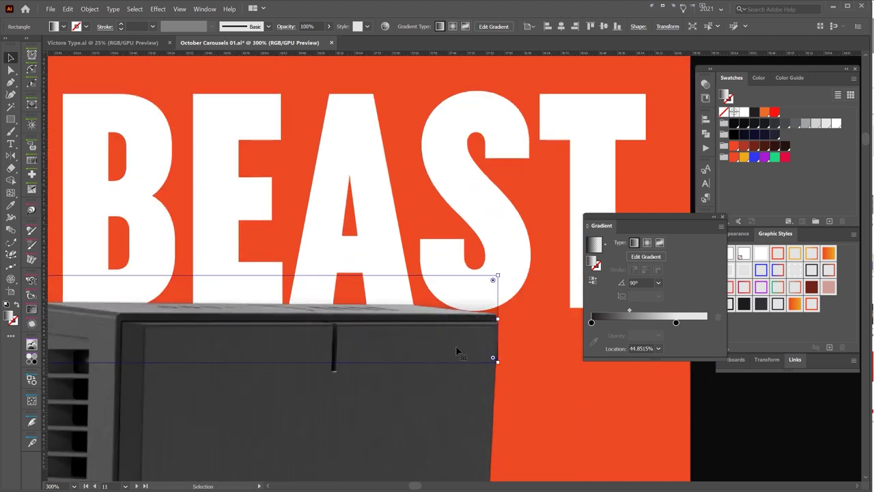
click(519, 351)
key(ctrl+z)
key(a)
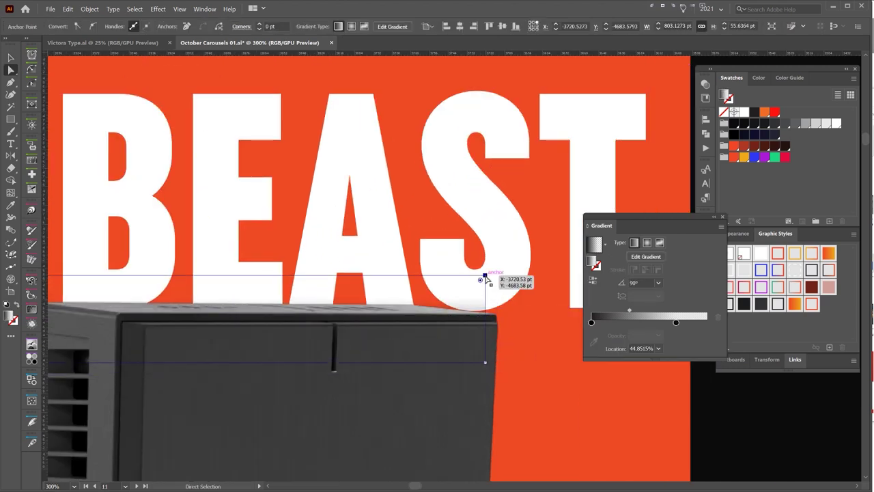
drag(484, 277, 405, 277)
click(545, 320)
key(ctrl+z)
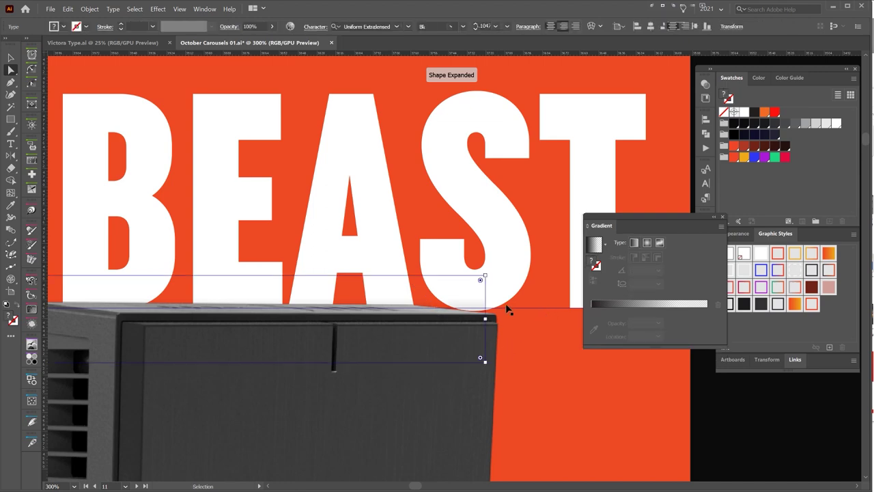
Narrow the shadow rectangle to about 763 pt so its right edge stops at the start of the "S".
key(v)
drag(484, 318, 422, 318)
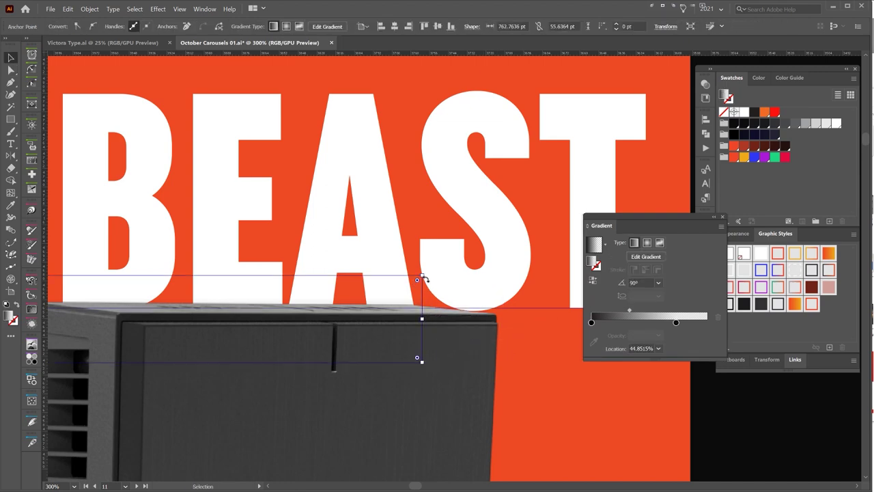
key(a)
click(422, 307)
Select the shadow rectangle and nudge it upward over the base of the heading letters.
scroll(415, 323, down, 4)
key(v)
drag(286, 324, 406, 312)
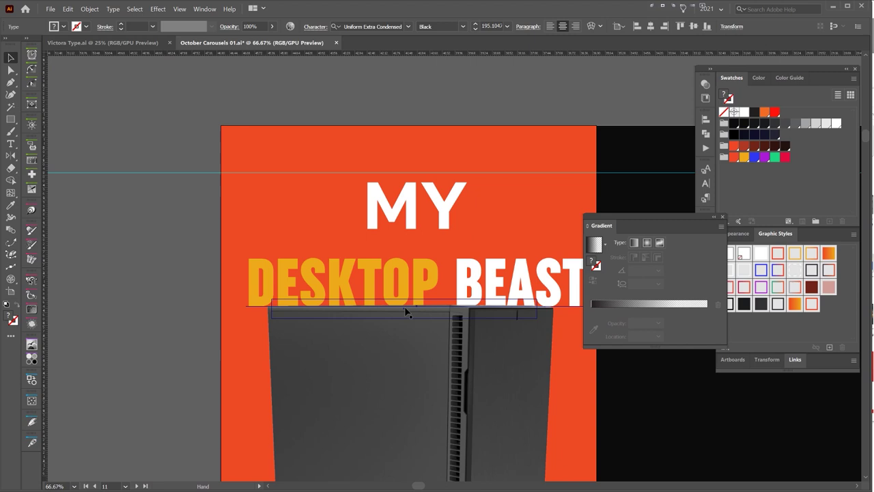
click(312, 317)
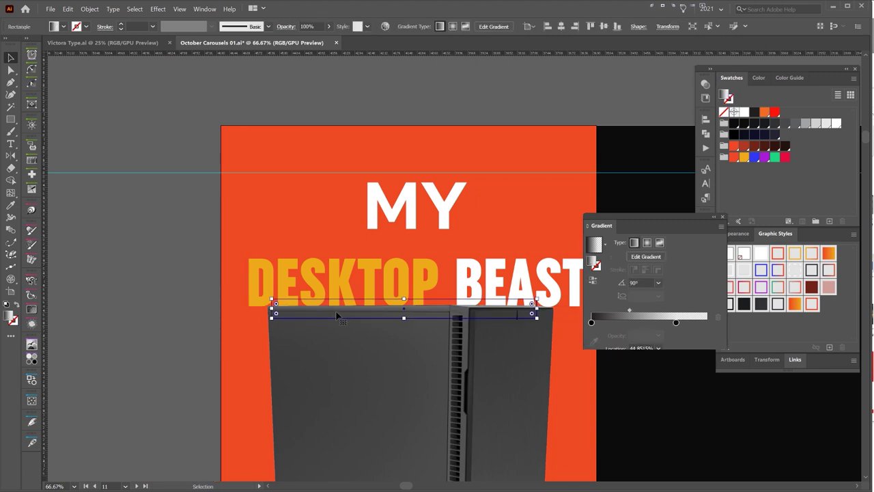
key(shift+Up)
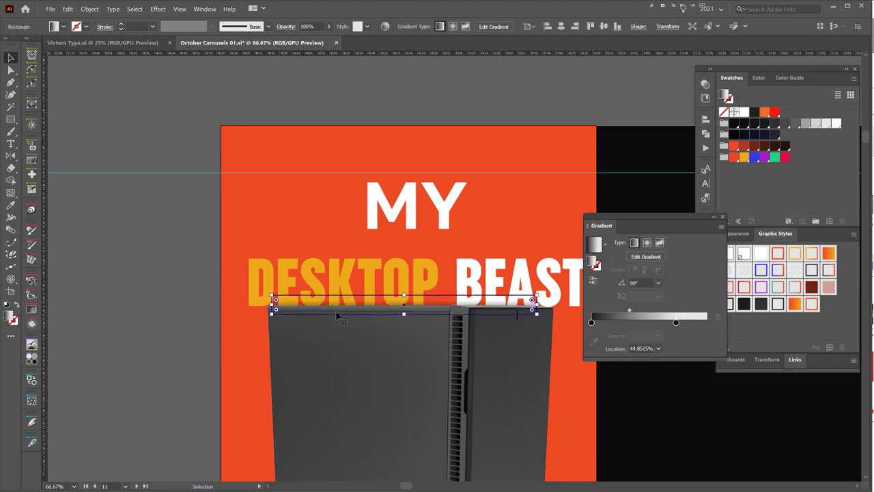
scroll(335, 310, up, 1)
scroll(390, 311, up, 1)
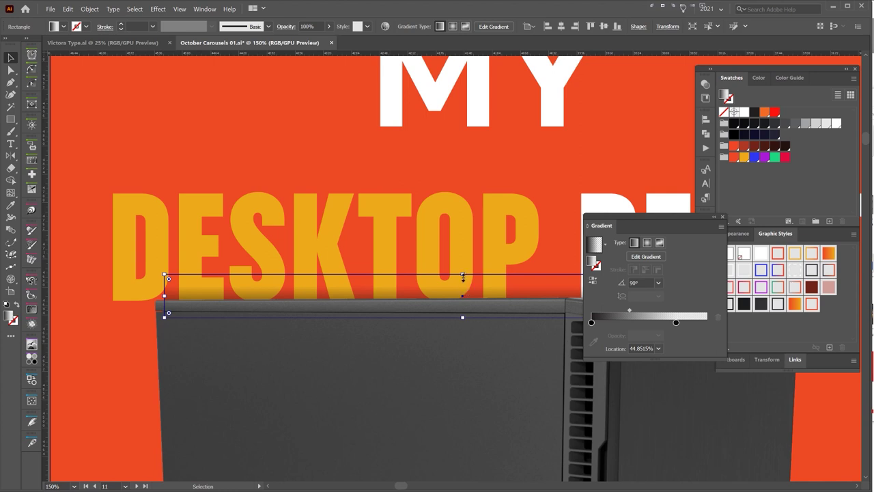
Flatten the shadow rectangle from both its upper and lower edges into a thinner band and extend its left end outward.
drag(463, 277, 463, 287)
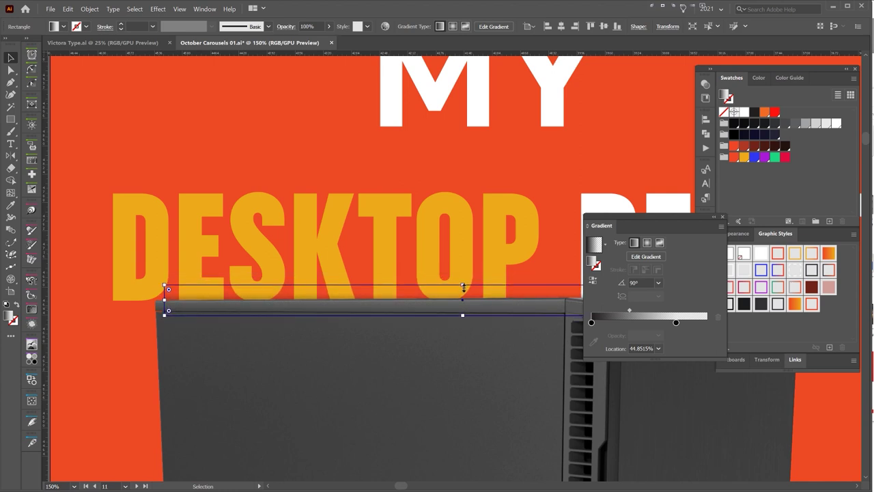
scroll(178, 295, up, 3)
drag(140, 306, 122, 305)
scroll(125, 304, down, 3)
Examine how the gradient shadow falls along the base of the heading letters and where it ends at the "S".
click(355, 205)
key(Tab)
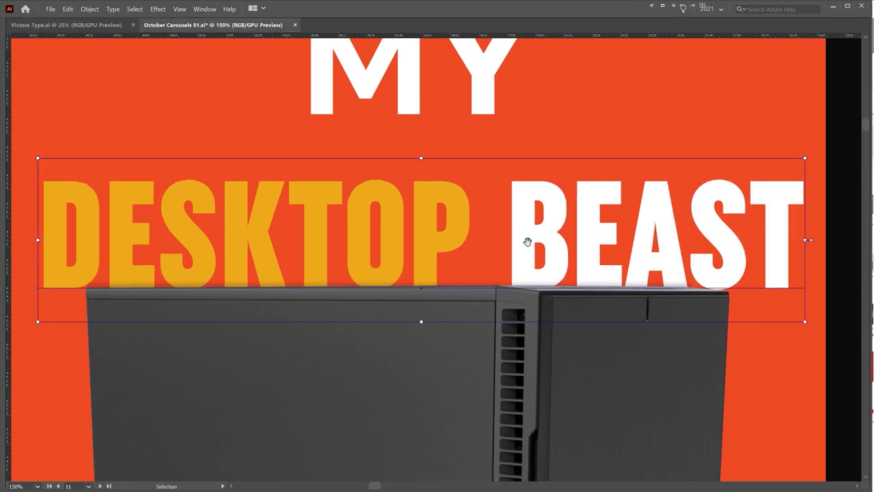
click(505, 106)
scroll(642, 226, down, 2)
scroll(658, 238, up, 8)
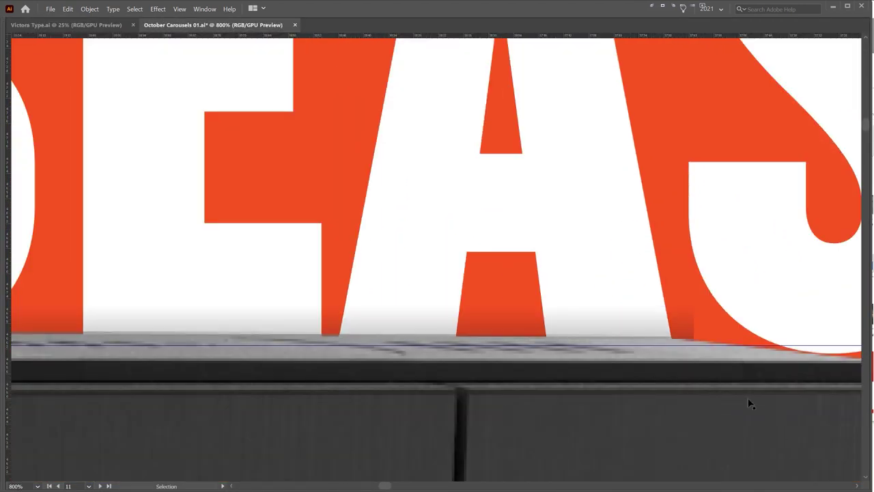
scroll(652, 360, down, 4)
click(644, 346)
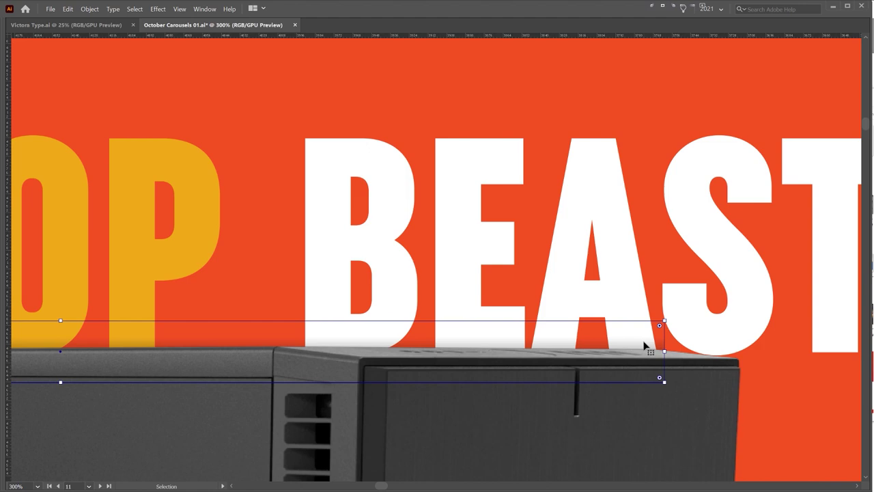
scroll(644, 346, down, 7)
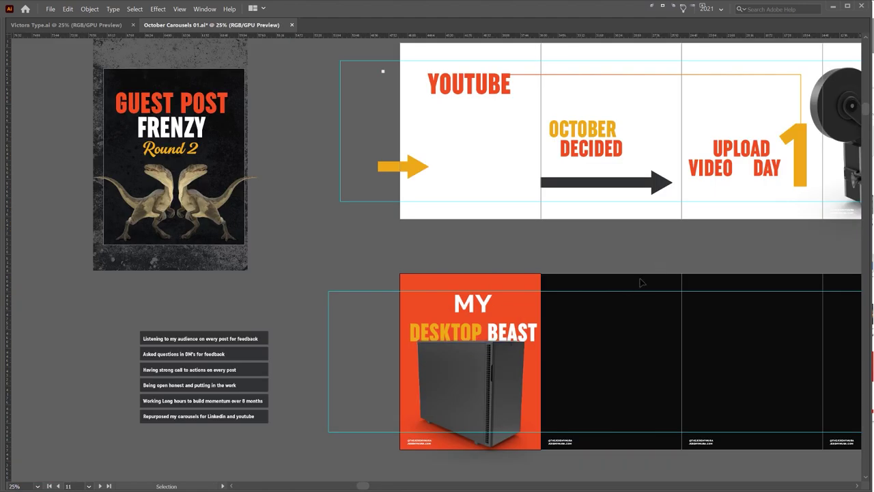
Move the stacked "DESKTOP BEAST" heading down so the base of "BEAST" sinks behind the tower, and enlarge its type to about 232 pt.
scroll(519, 287, up, 2)
drag(507, 288, 564, 144)
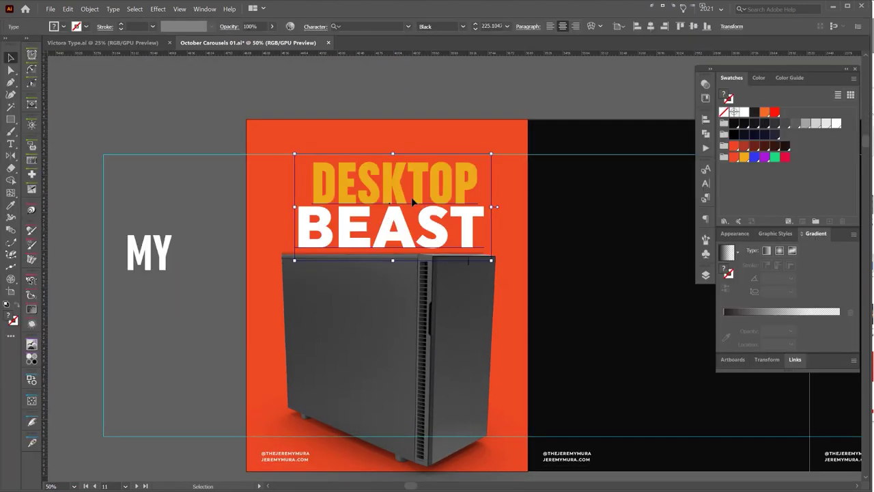
key(shift+Down)
key(shift+Down)
key(shift+Down)
click(543, 298)
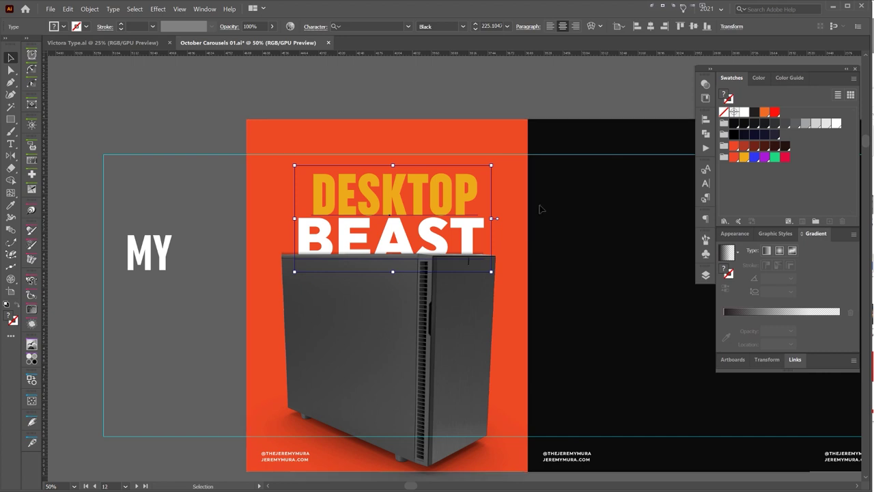
click(451, 191)
drag(396, 166, 397, 162)
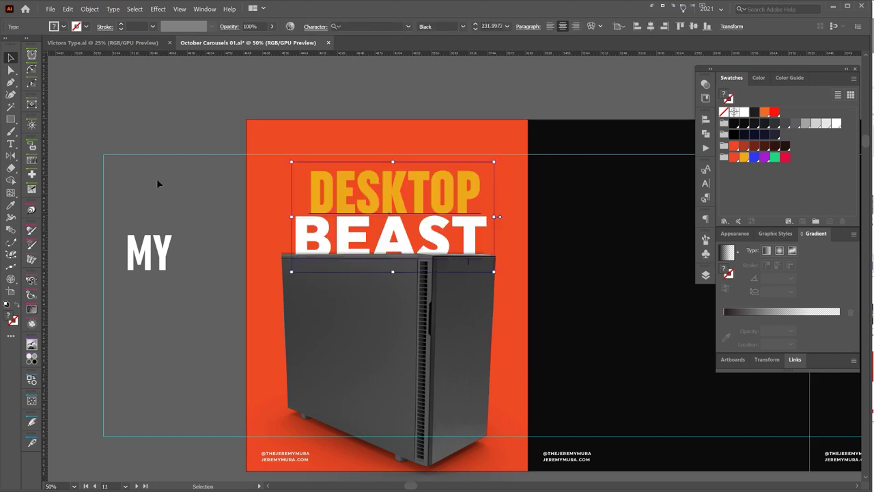
Delete the spare "MY" text lying on the pasteboard beside the orange cover.
click(156, 178)
click(146, 252)
key(Delete)
Review the finished cover at several magnifications, checking the heading, the tower and the shadows.
scroll(211, 198, down, 2)
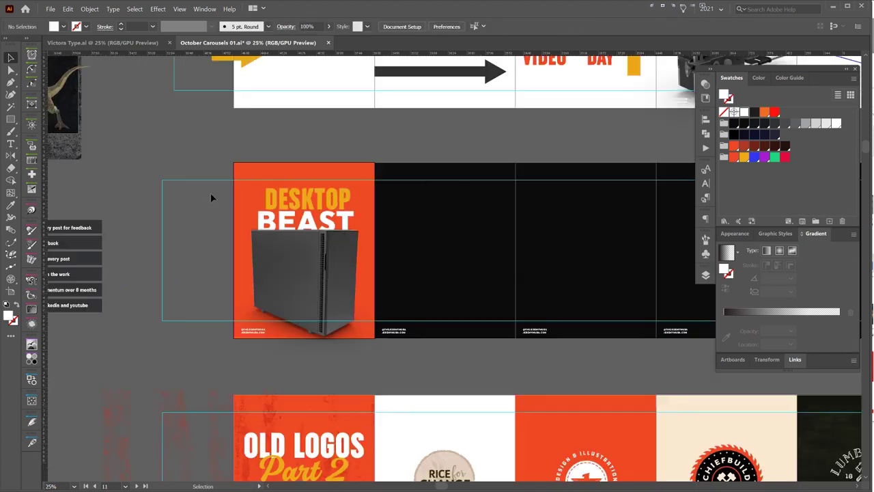
scroll(322, 214, up, 4)
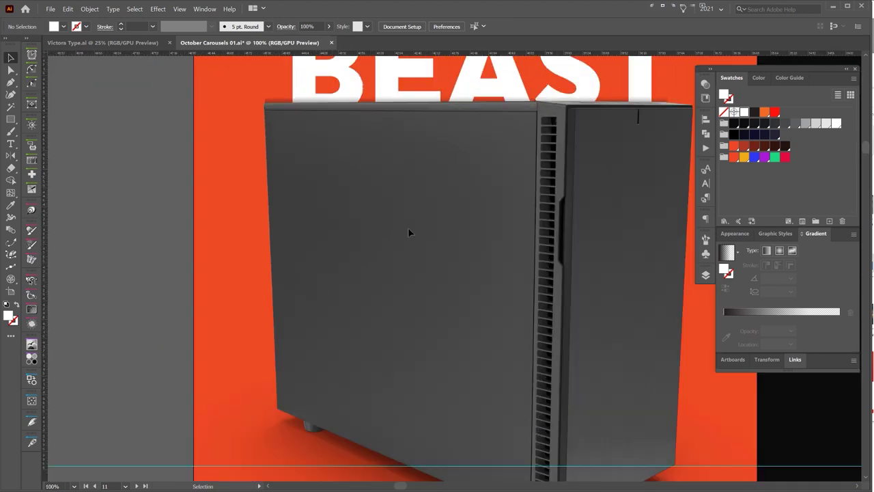
scroll(388, 237, down, 3)
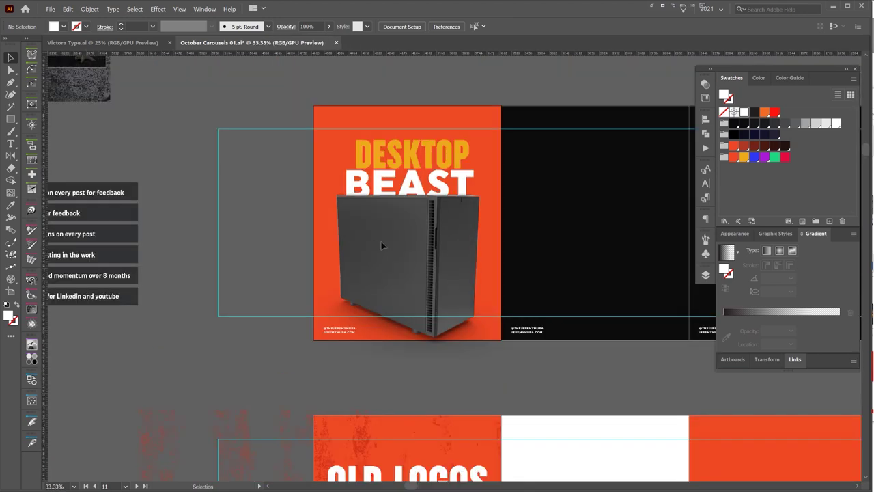
scroll(381, 250, up, 2)
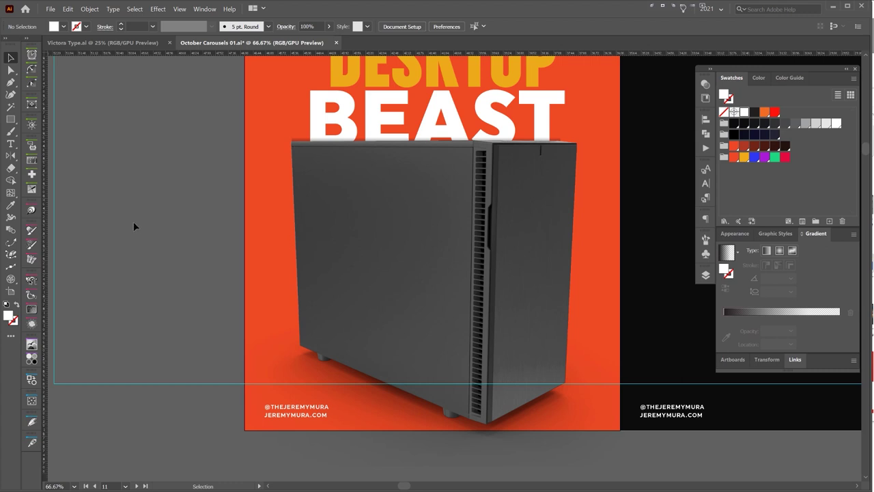
scroll(120, 220, down, 1)
scroll(236, 179, down, 1)
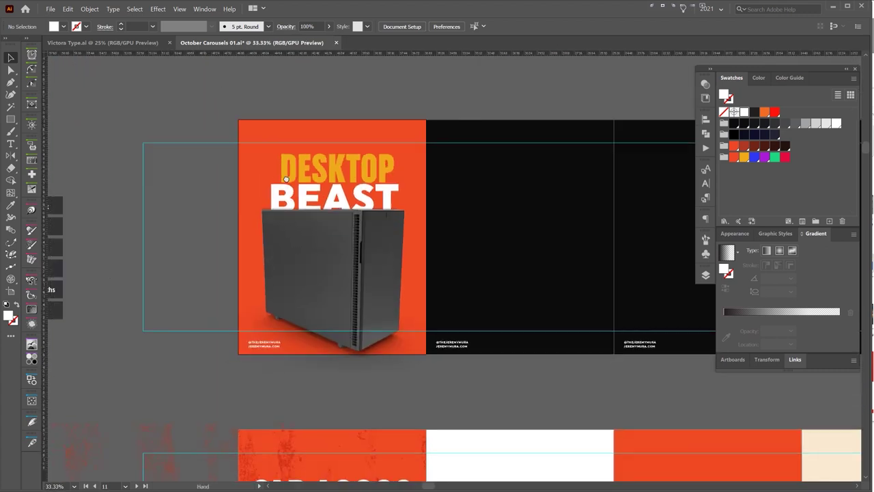
scroll(314, 200, up, 2)
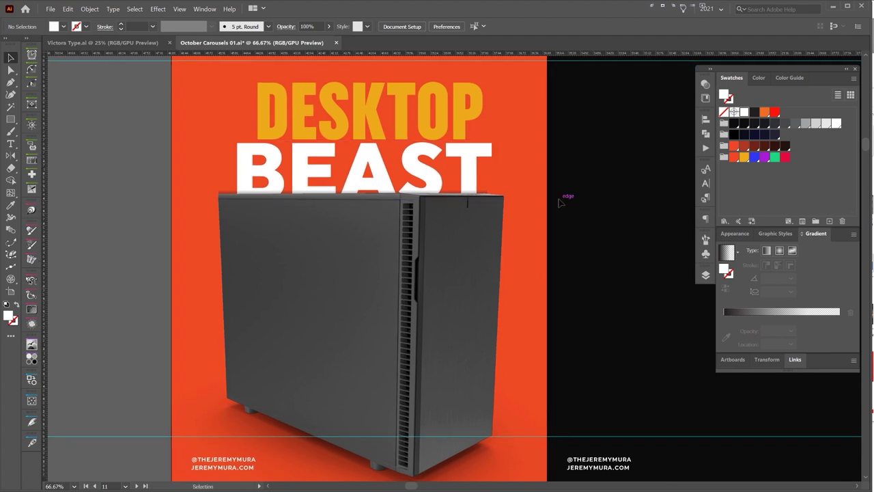
scroll(564, 198, down, 1)
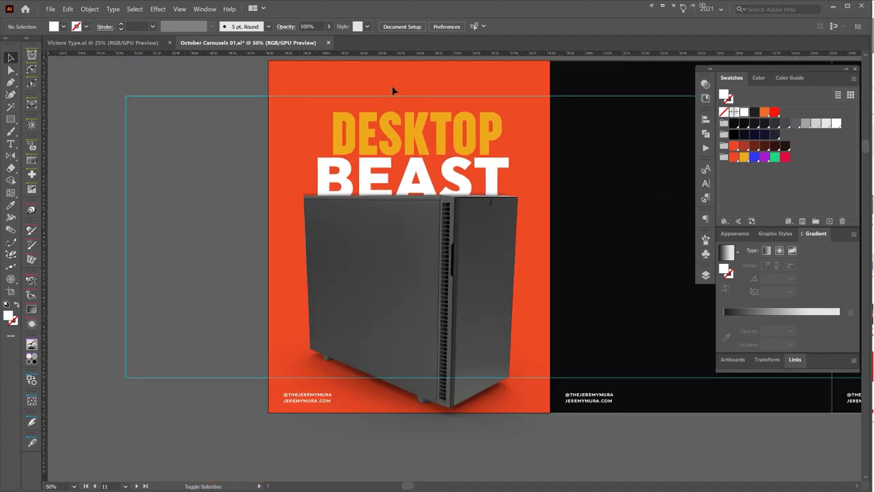
Start an Export for Screens, clear the previous artboard selection and choose only artboard 11, the orange cover.
key(ctrl+alt+e)
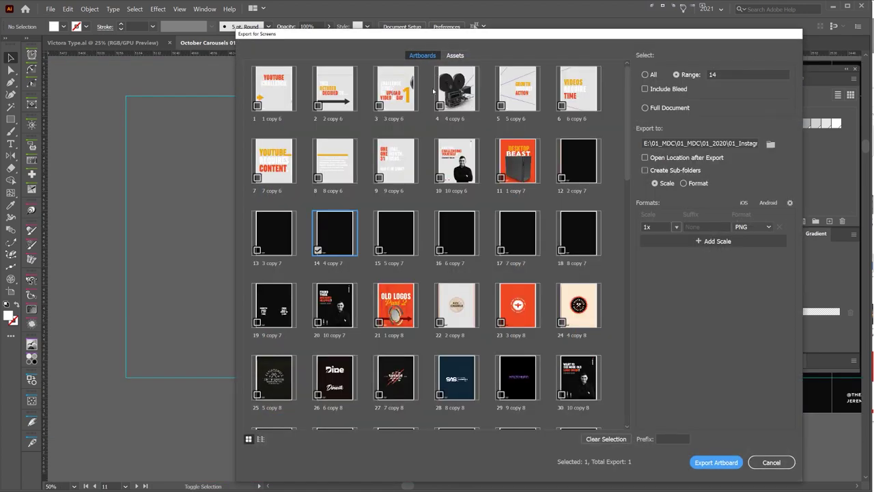
scroll(526, 244, down, 9)
scroll(527, 244, up, 7)
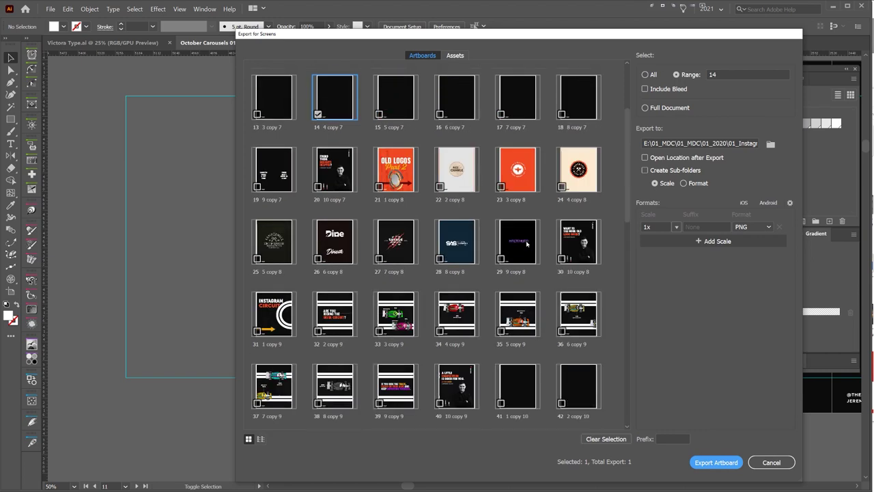
scroll(527, 244, down, 3)
scroll(526, 243, up, 5)
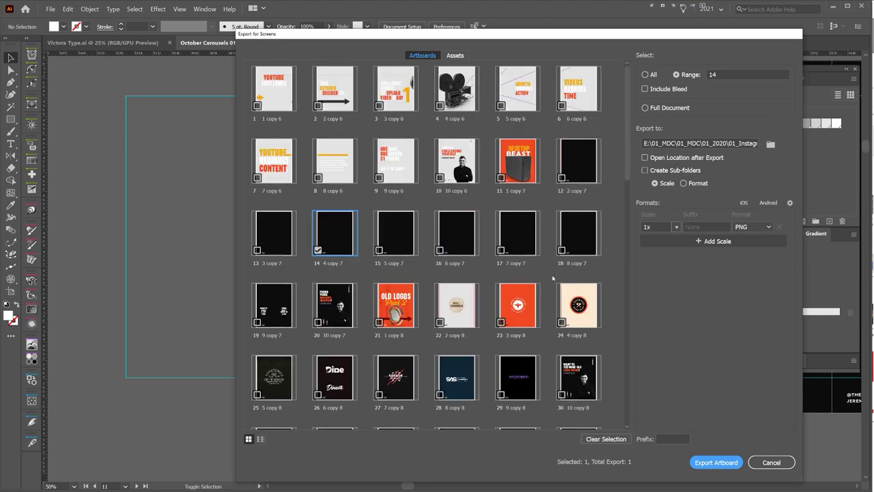
click(623, 439)
click(506, 168)
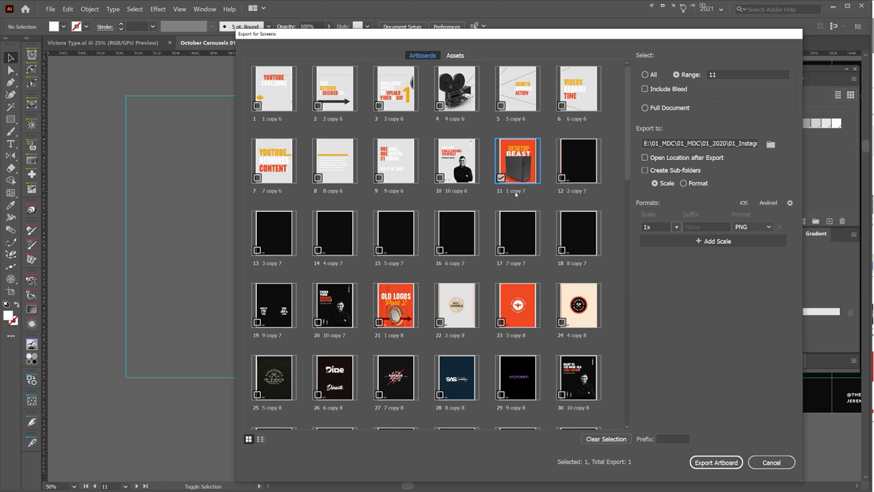
Rename the cover's artboard as "Pc COver" and choose PNG as its export format.
double_click(512, 191)
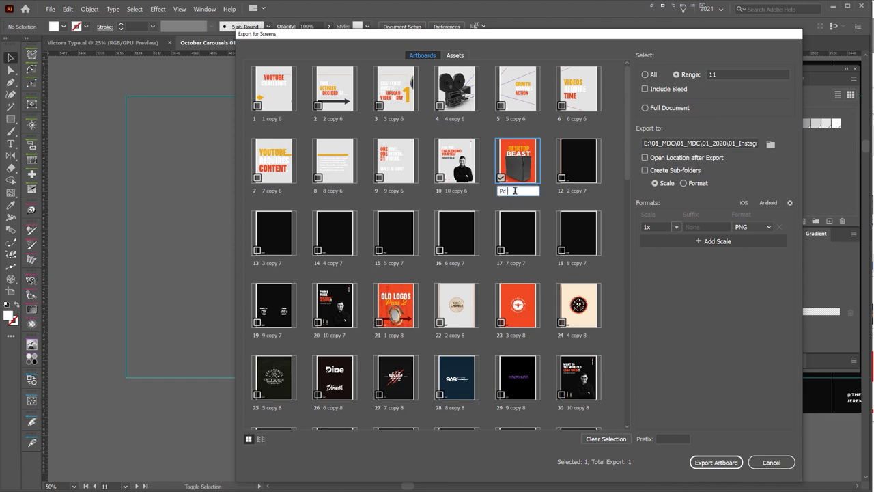
click(751, 226)
click(751, 239)
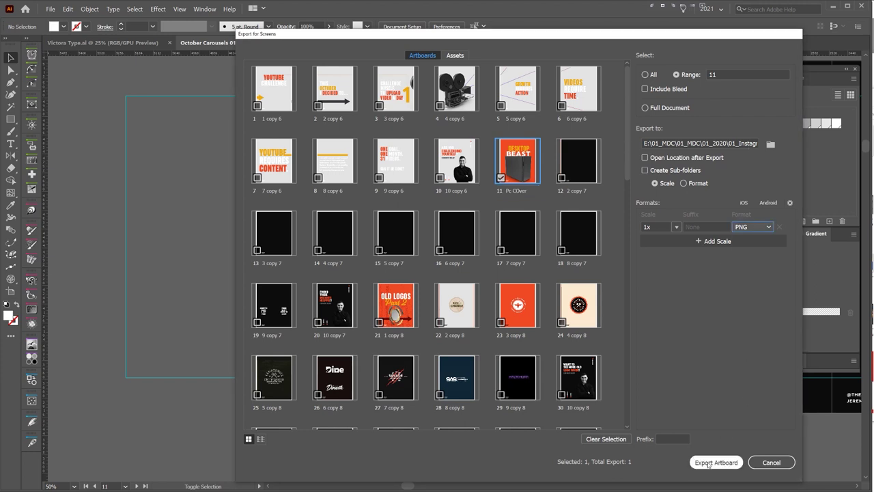
Export the cover artboard into a new "Desktop Beast" folder created inside the October carousels folder.
click(770, 143)
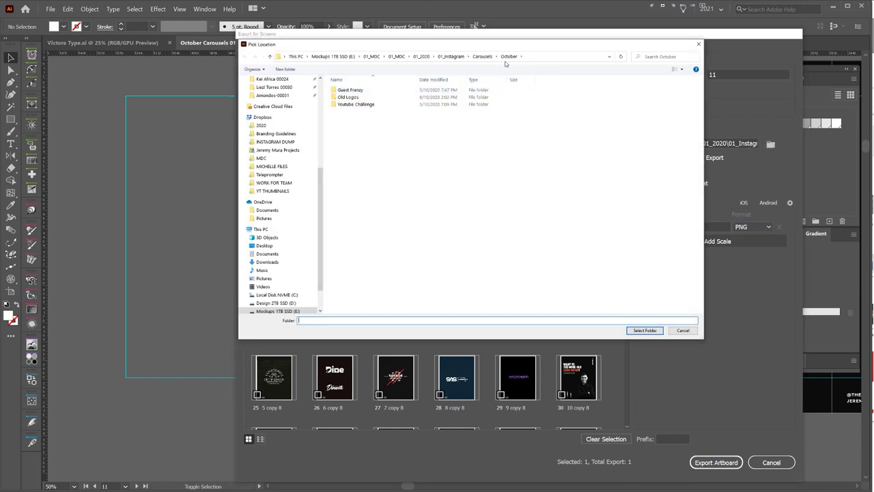
click(482, 56)
double_click(346, 89)
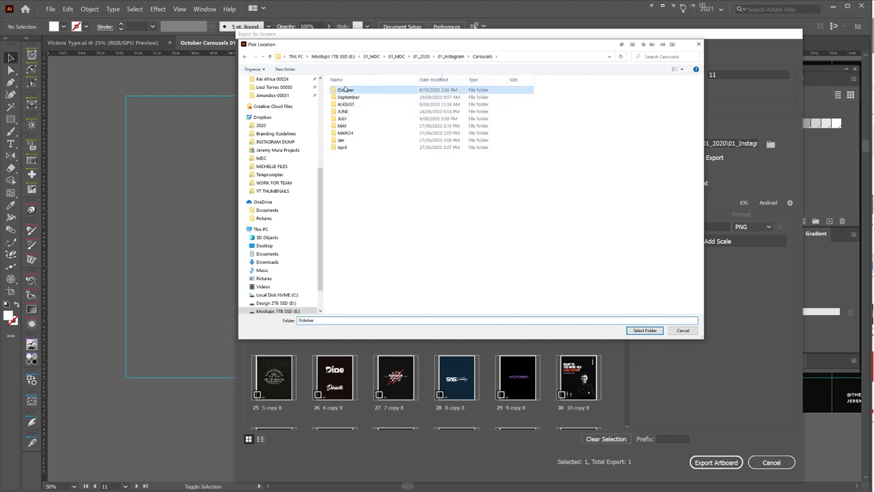
right_click(363, 164)
mouse_move(400, 250)
click(454, 251)
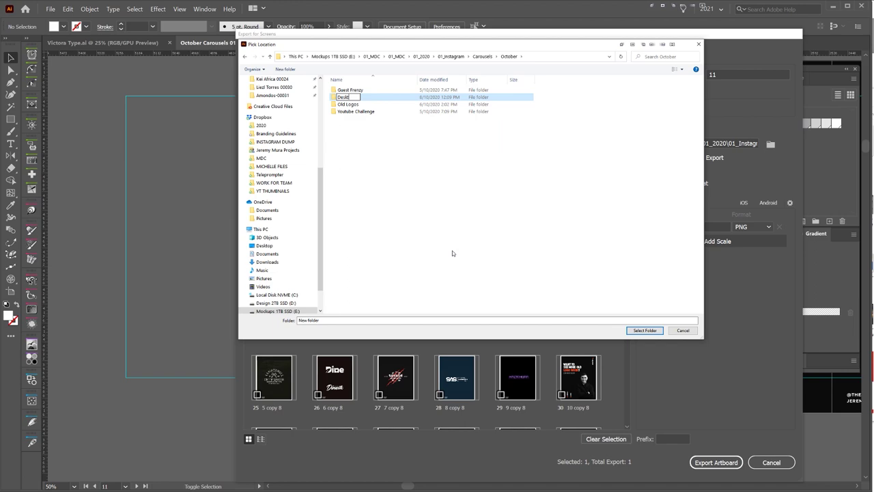
text(Desktop)
key(Return)
key(Return)
click(644, 330)
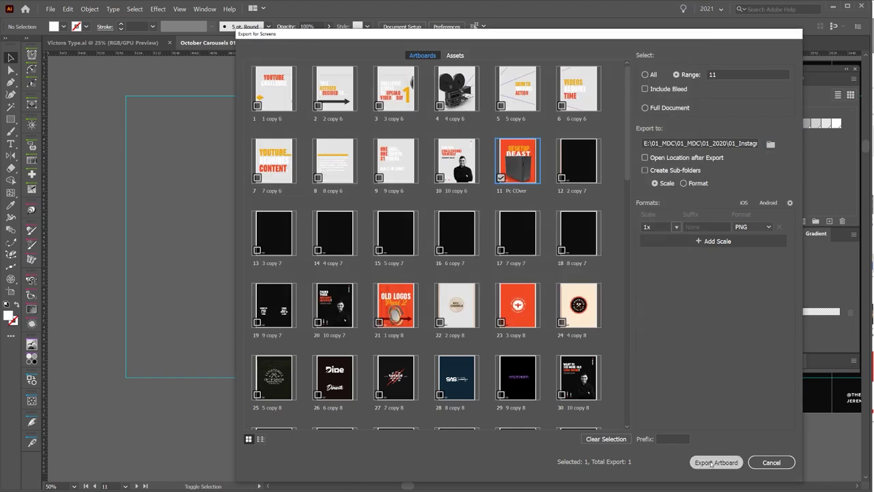
click(694, 463)
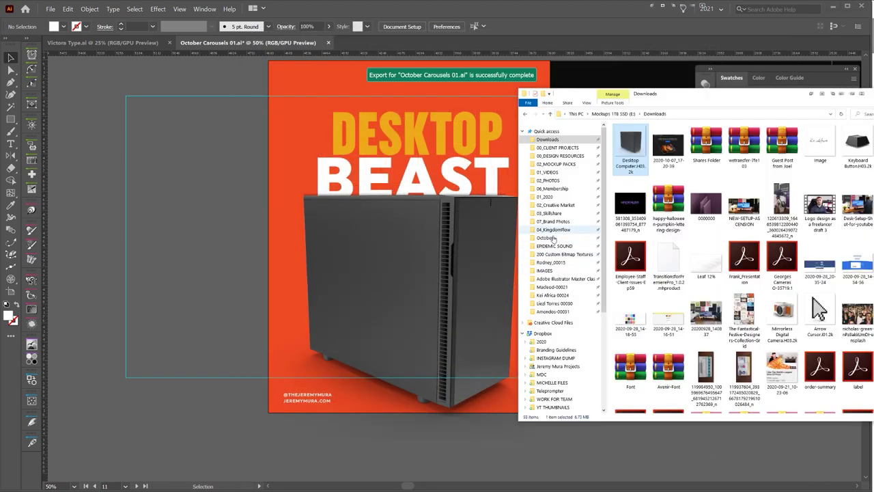
Switch to File Explorer and open the exported "Pc COver" image from the "Desktop Beast" folder in Photos.
double_click(640, 140)
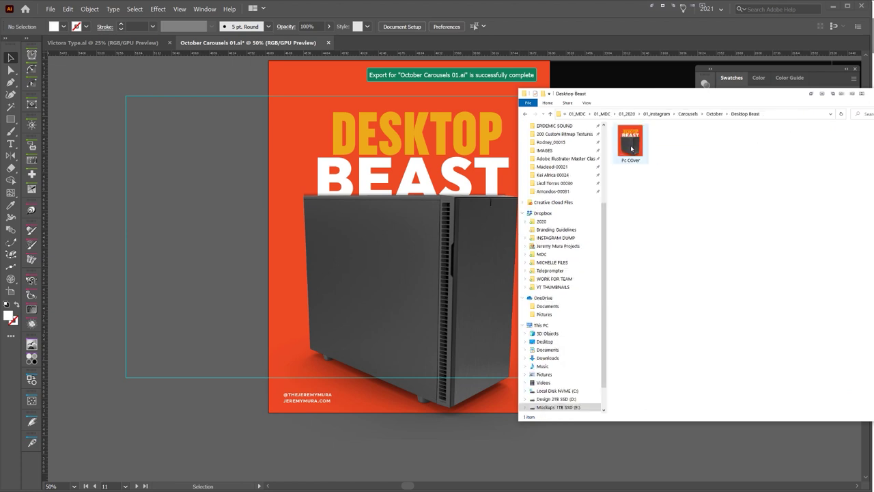
click(631, 148)
double_click(632, 148)
drag(527, 95, 402, 101)
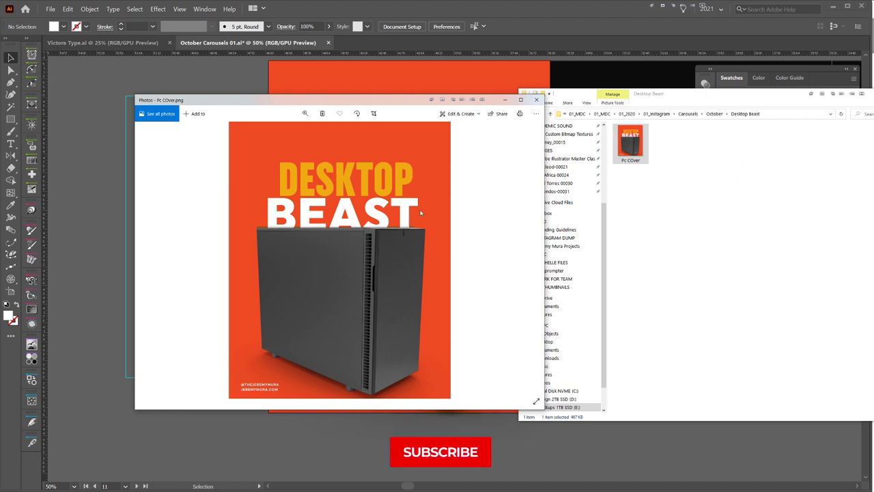
Return to Illustrator and hide the panels and guides for a clean close view of the orange cover.
click(490, 90)
key(Tab)
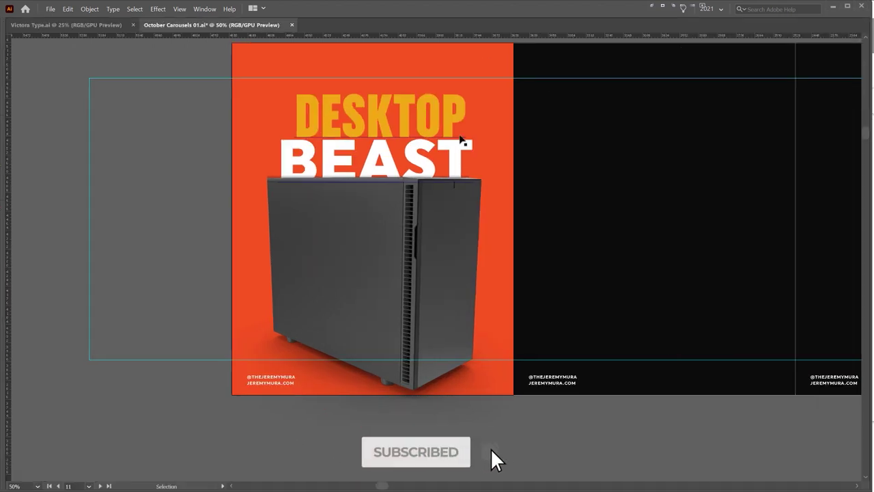
key(ctrl+semicolon)
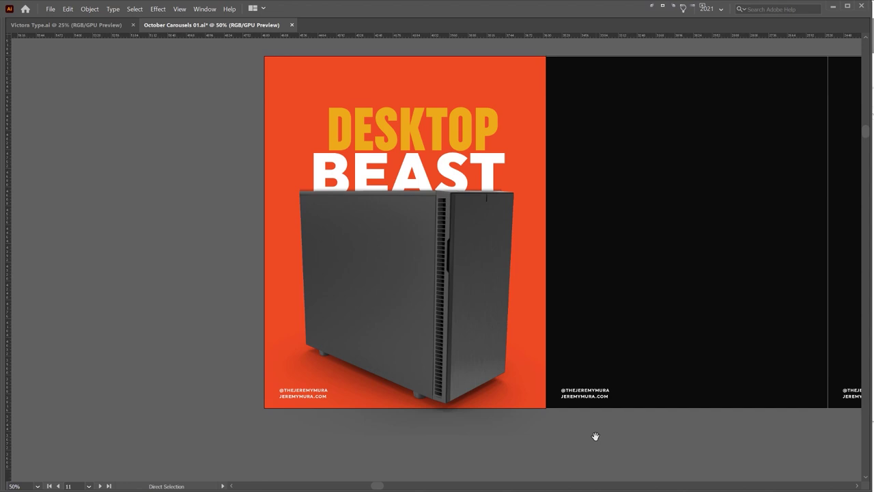
key(ctrl+equal)
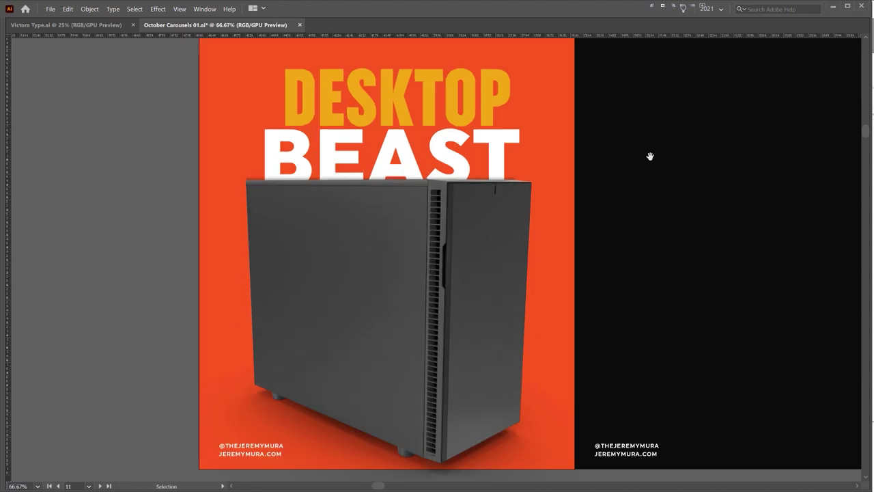